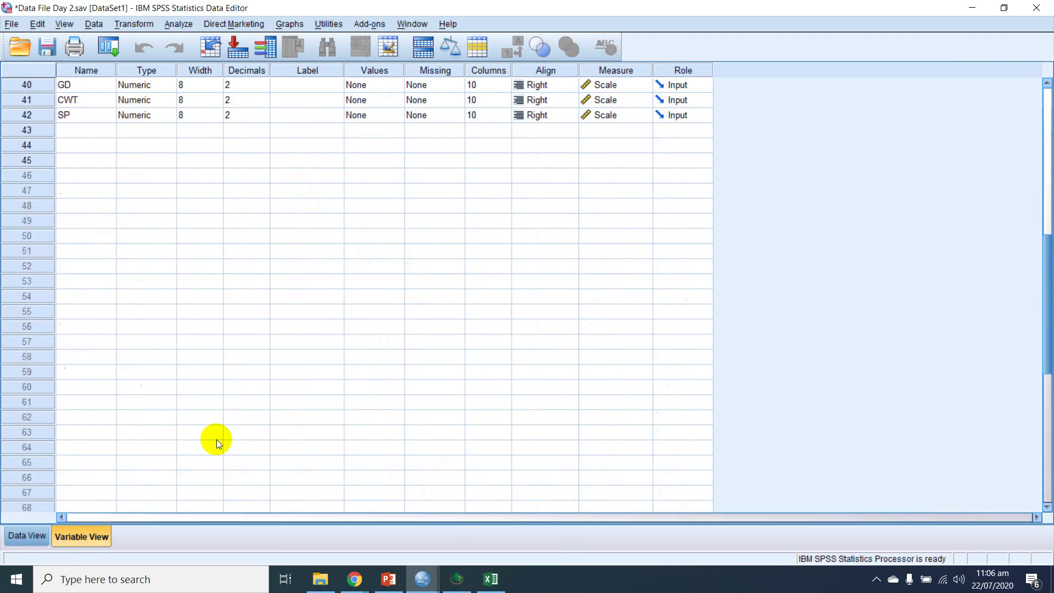
Step: Examine the value labels defined for the Gender and Age variables, closing each definition without changes
{"action": "scroll", "coordinate": [216, 443], "scroll_direction": "up", "scroll_amount": 7}
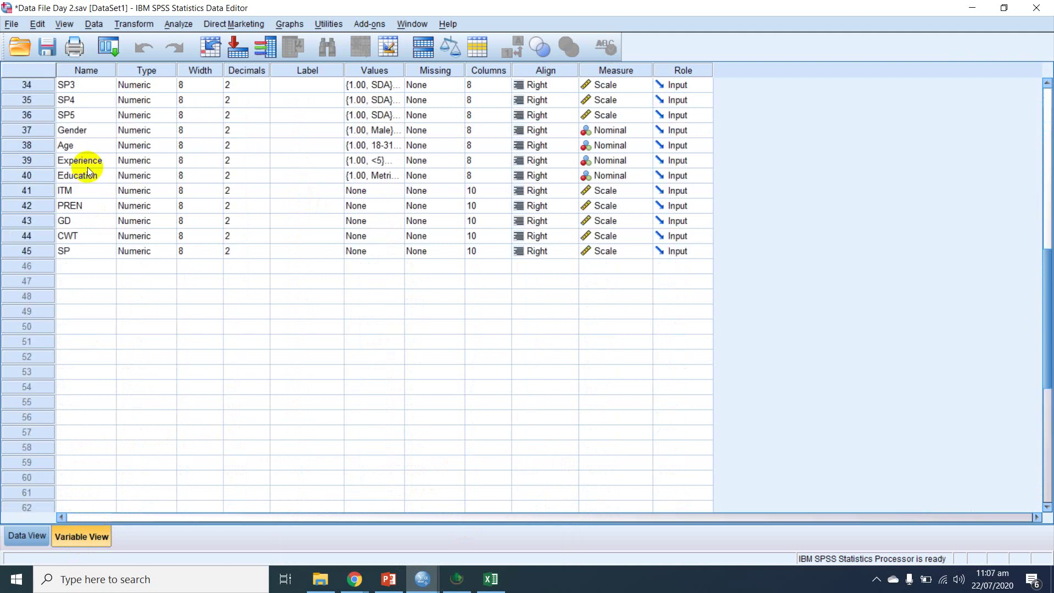
{"action": "left_click", "coordinate": [400, 134]}
{"action": "left_click", "coordinate": [398, 132]}
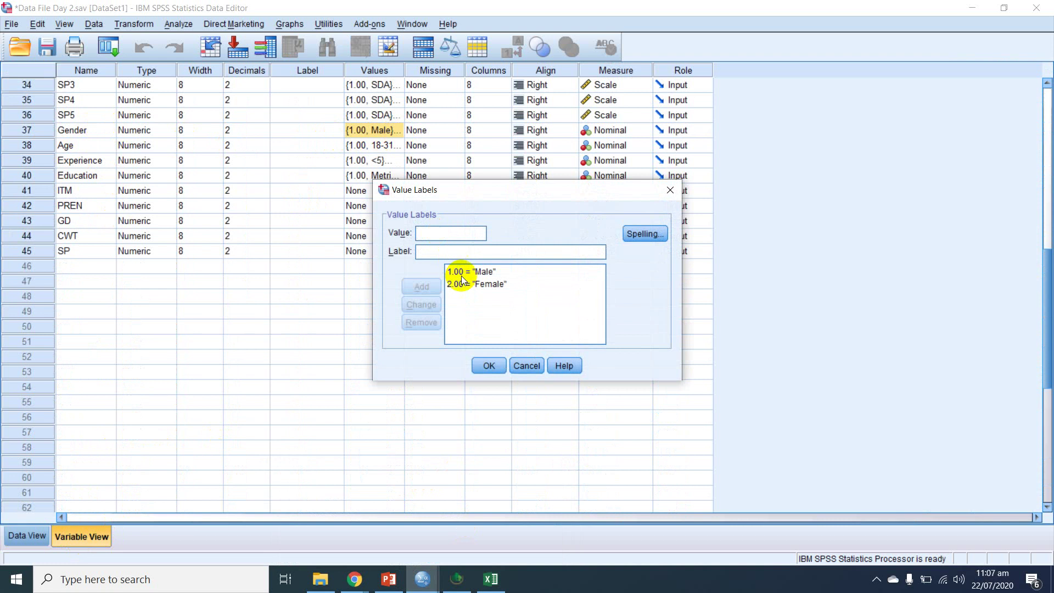
{"action": "left_click", "coordinate": [530, 369]}
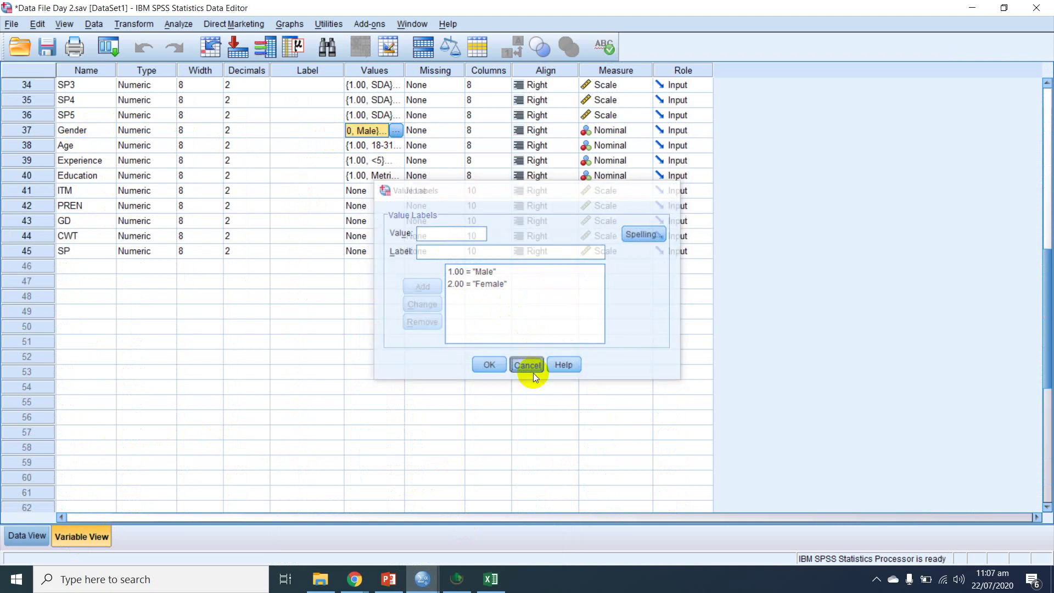
{"action": "left_click", "coordinate": [397, 146]}
{"action": "left_click", "coordinate": [397, 145]}
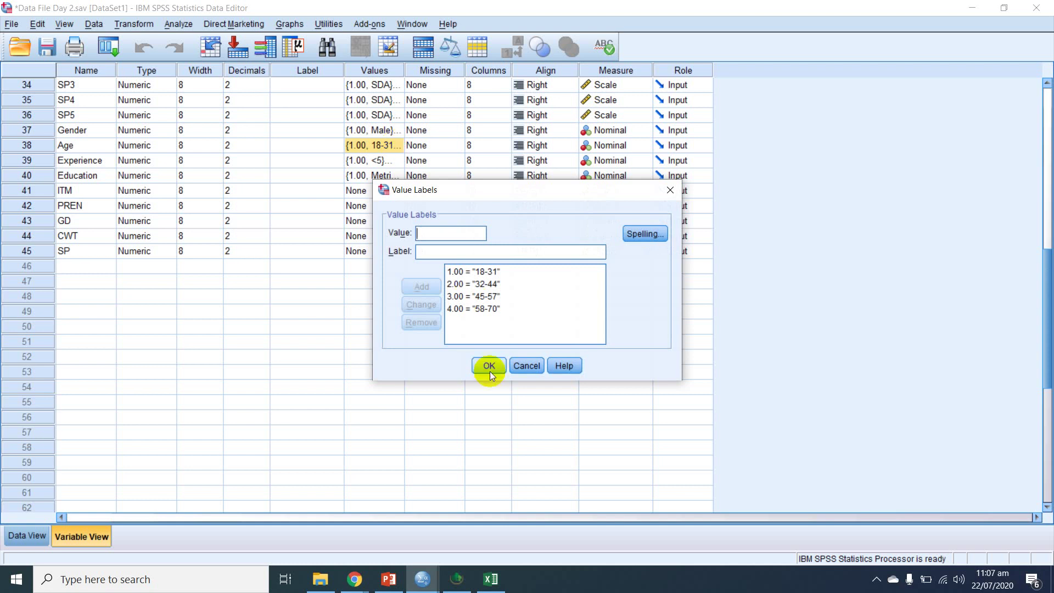
{"action": "left_click", "coordinate": [526, 365]}
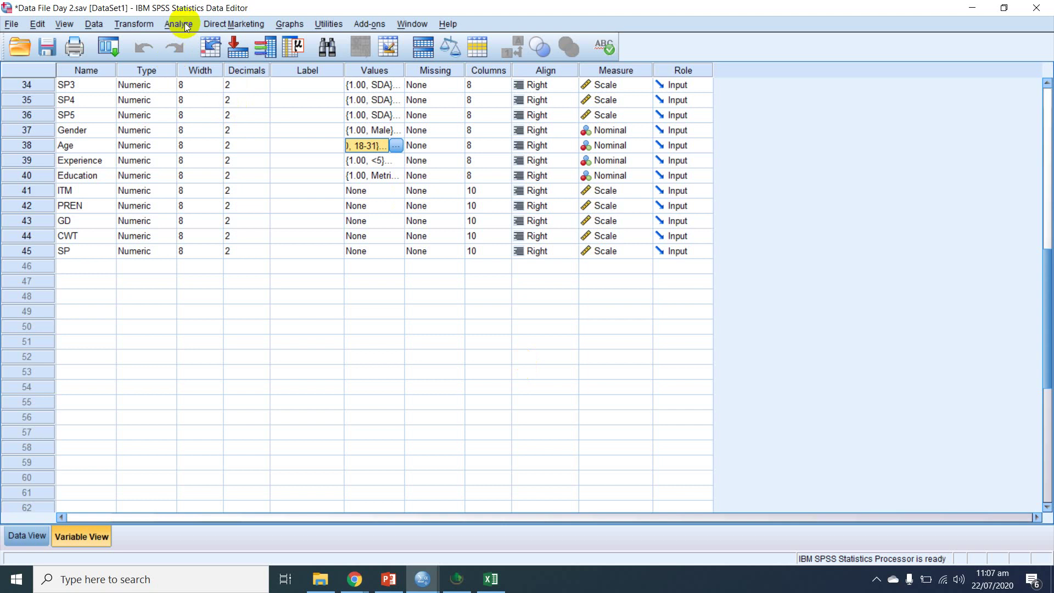
{"action": "left_click", "coordinate": [69, 132]}
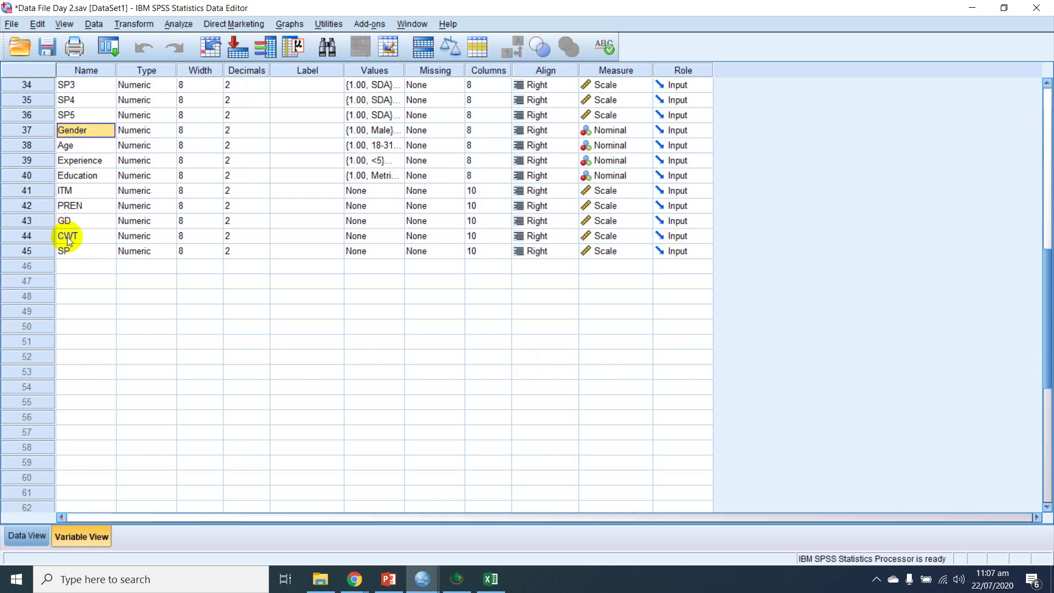
{"action": "left_click", "coordinate": [86, 239]}
{"action": "left_click", "coordinate": [77, 255]}
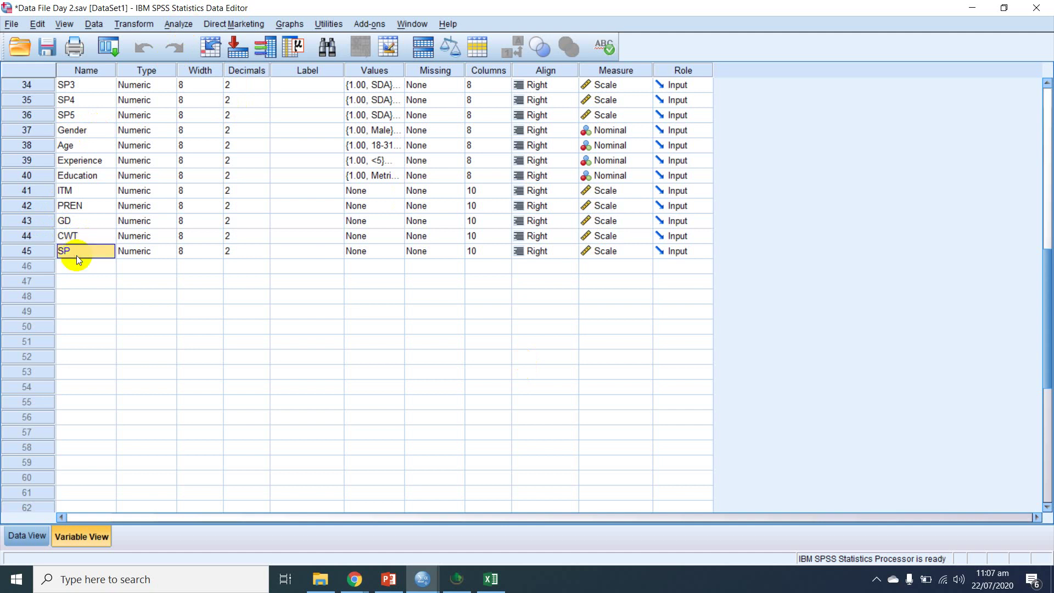
{"action": "left_click", "coordinate": [77, 133]}
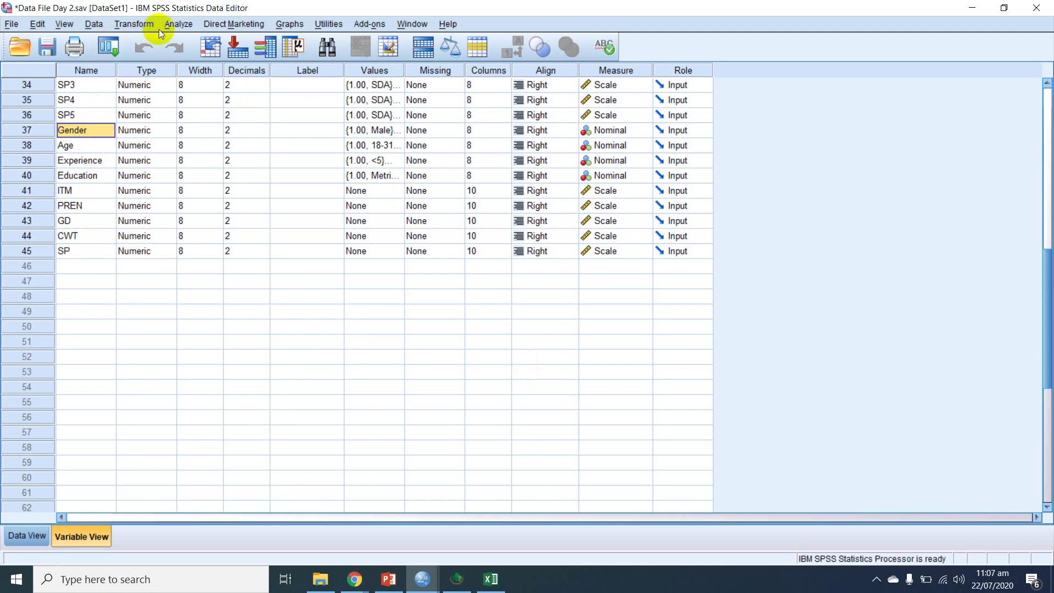
{"action": "left_click", "coordinate": [180, 25]}
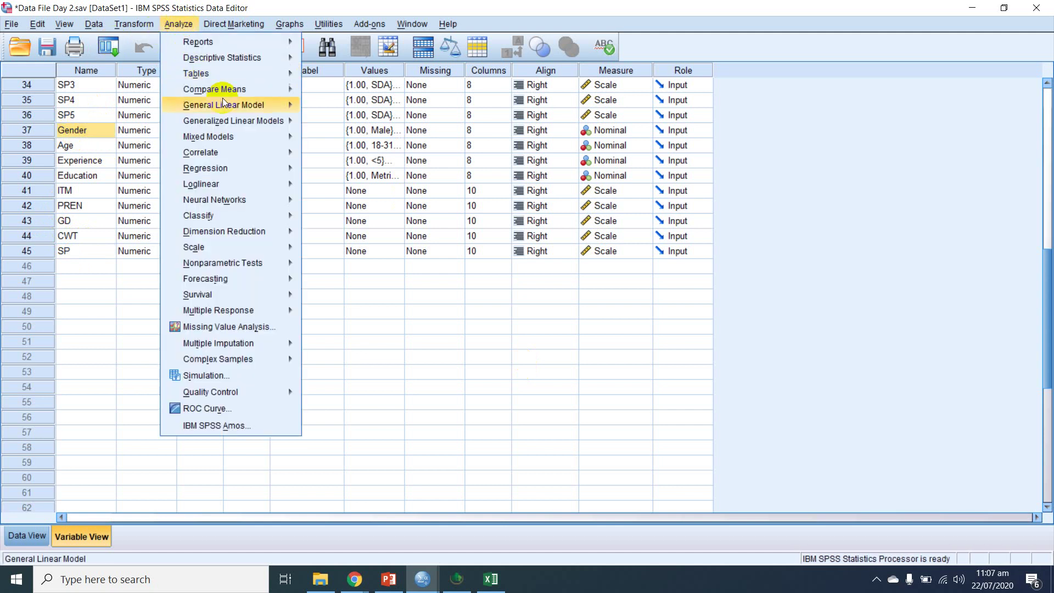
{"action": "mouse_move", "coordinate": [248, 91]}
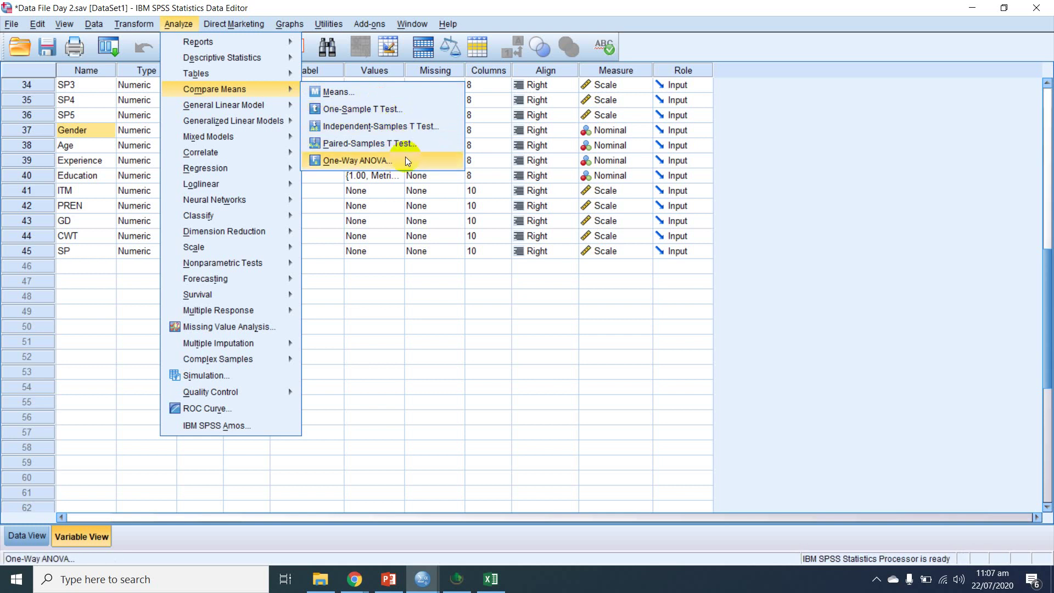
Step: Switch to the Google Meet session in Chrome and admit the participant waiting to join
{"action": "left_click", "coordinate": [354, 579]}
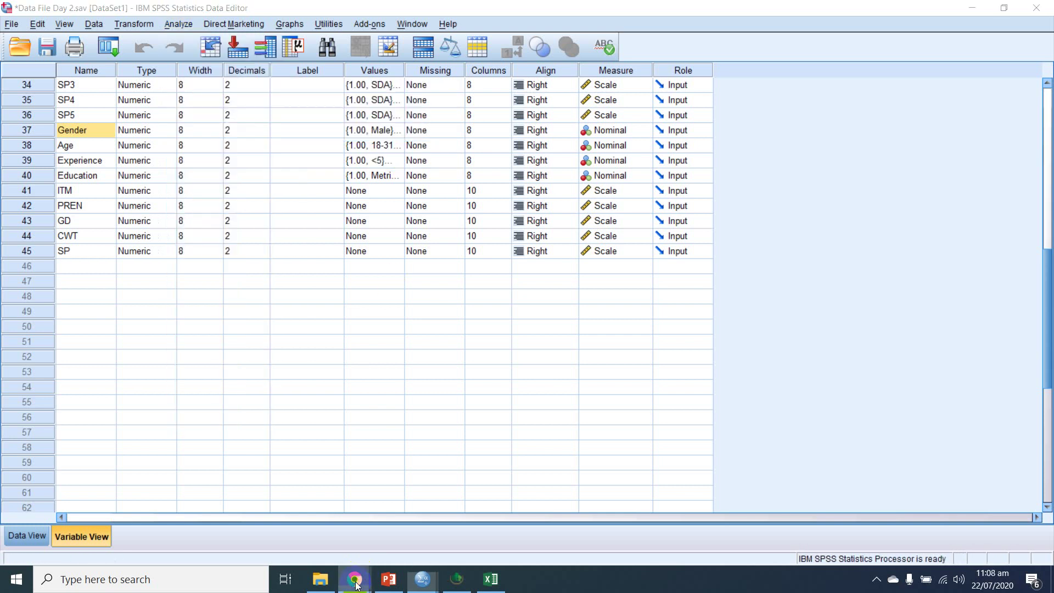
{"action": "left_click", "coordinate": [293, 514]}
{"action": "left_click", "coordinate": [666, 346]}
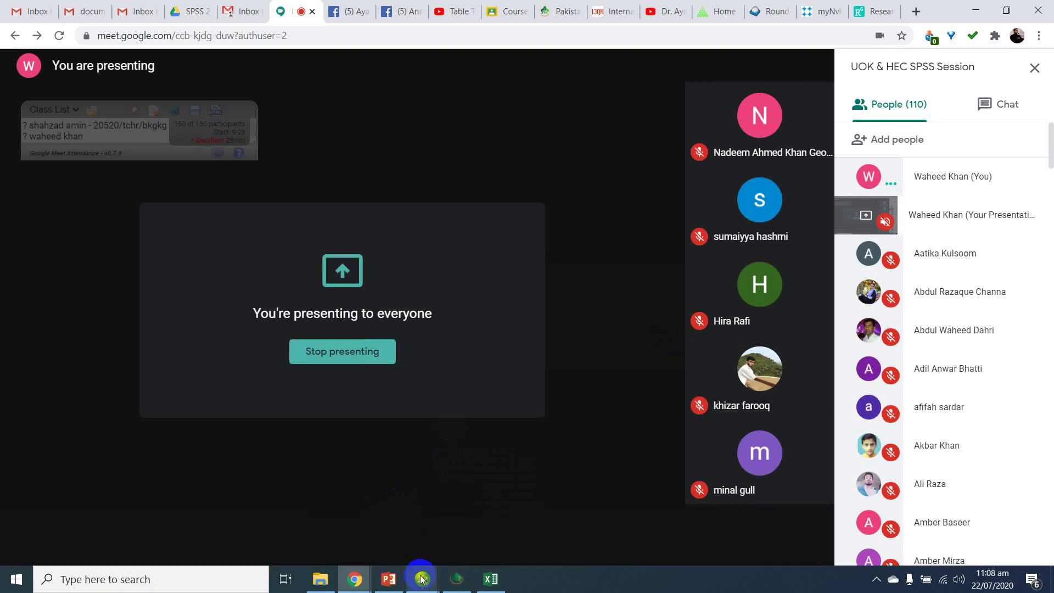
Step: Return to the SPSS Data Editor and run a One-Sample T Test on the SP variable with test value 0
{"action": "mouse_move", "coordinate": [421, 573]}
{"action": "left_click", "coordinate": [463, 528]}
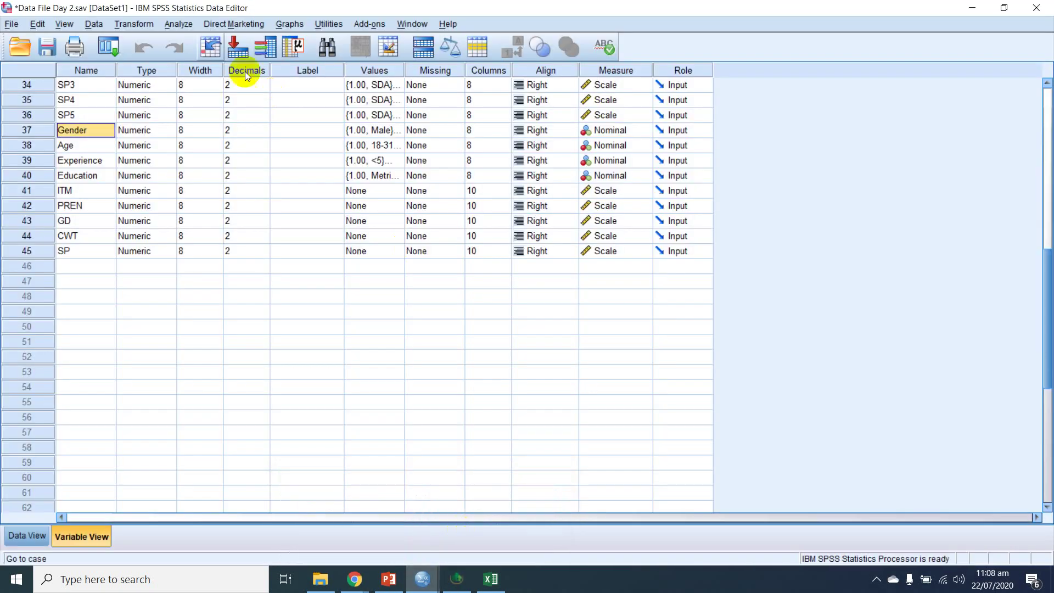
{"action": "left_click", "coordinate": [173, 25]}
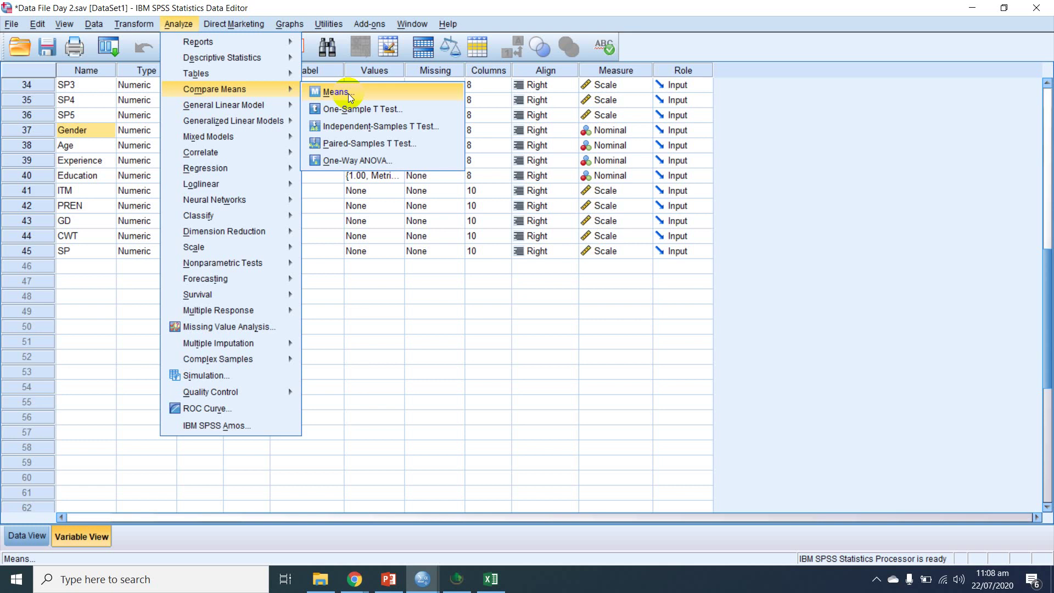
{"action": "left_click", "coordinate": [364, 109]}
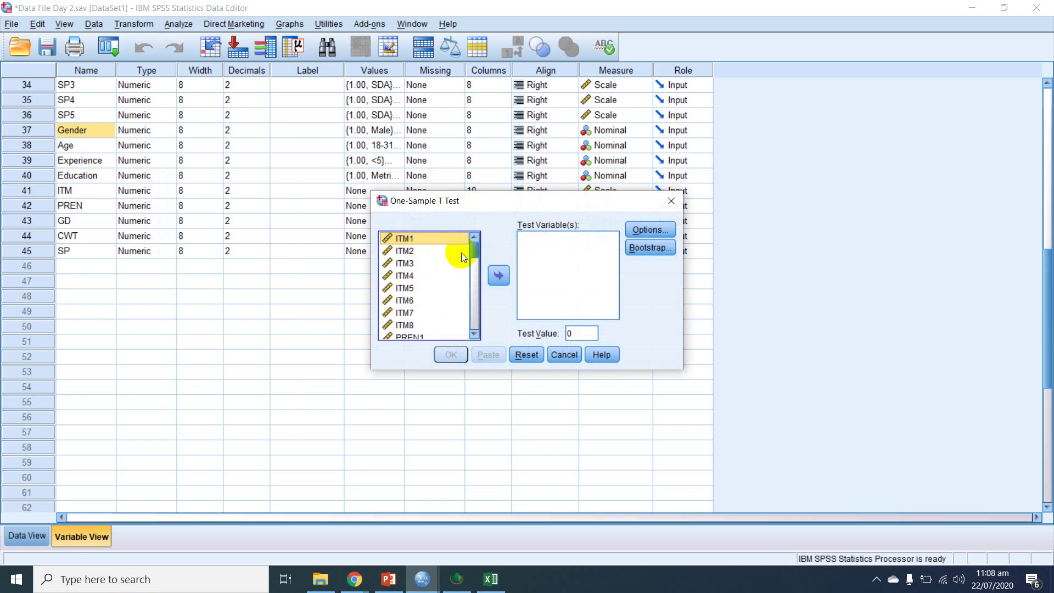
{"action": "left_click_drag", "start_coordinate": [472, 253], "coordinate": [472, 378]}
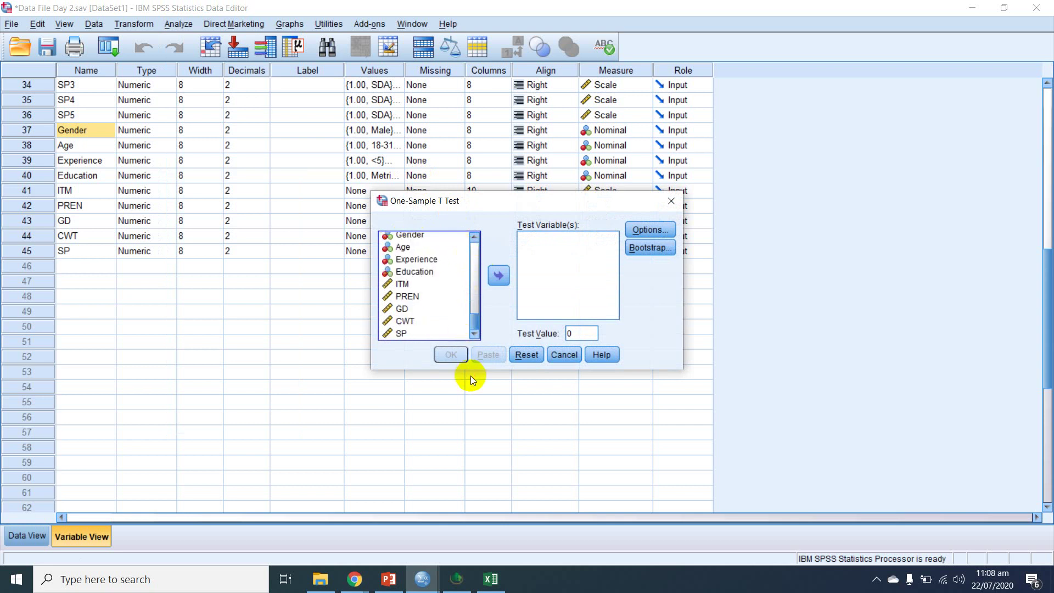
{"action": "left_click", "coordinate": [394, 333]}
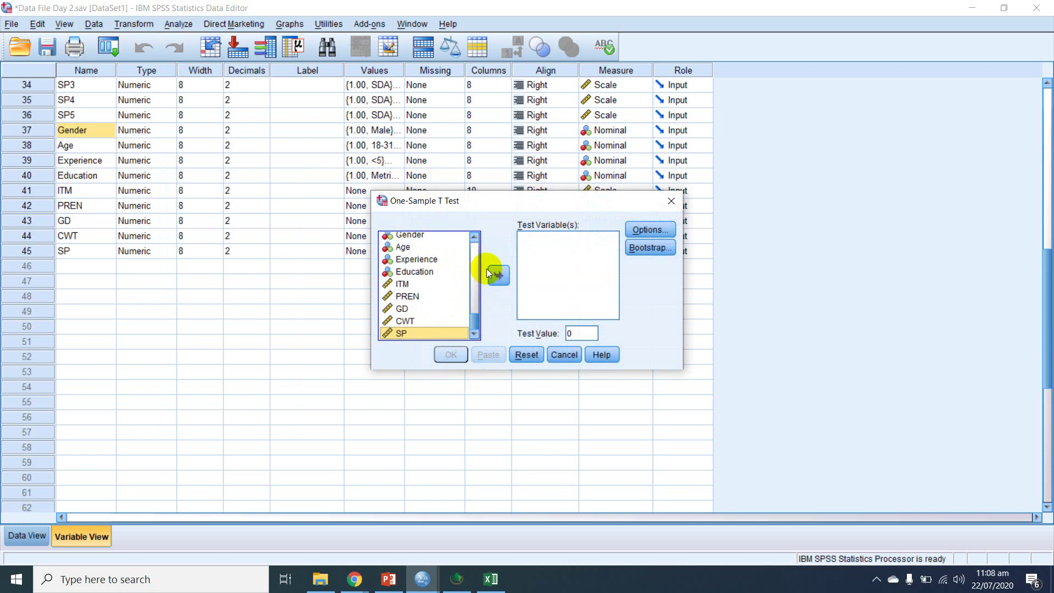
{"action": "left_click", "coordinate": [487, 268]}
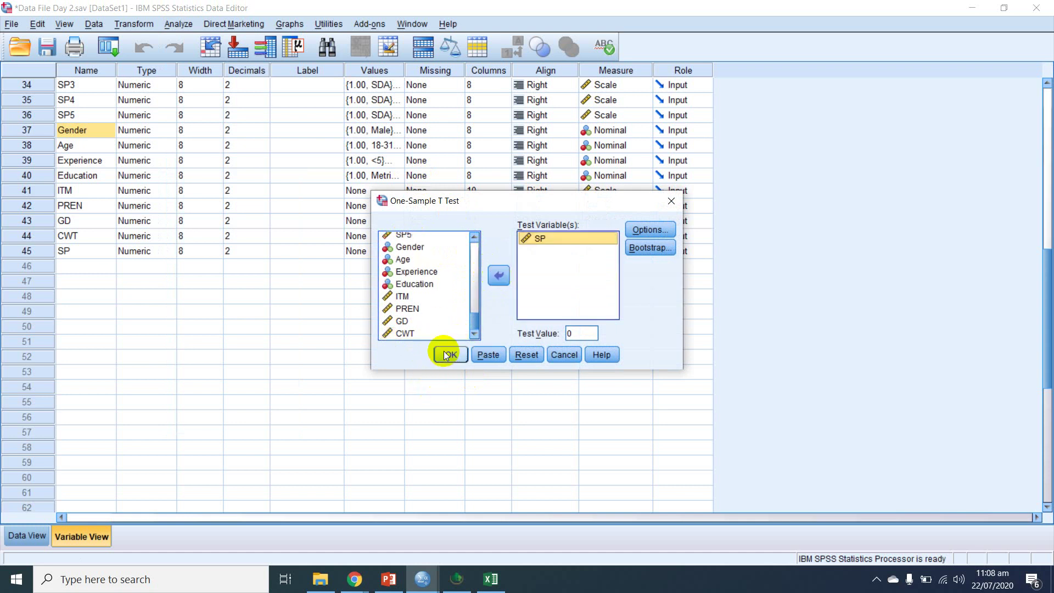
{"action": "left_click", "coordinate": [444, 354]}
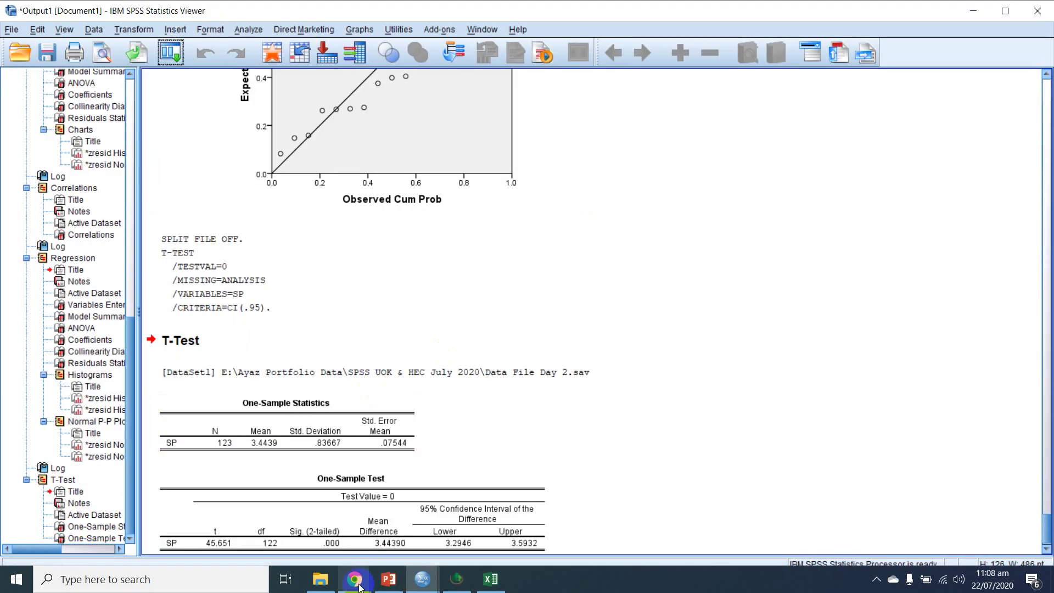
Step: Switch to the Google Meet session, admit the two waiting participants and mute the participant whose microphone is on
{"action": "mouse_move", "coordinate": [357, 582]}
{"action": "left_click", "coordinate": [292, 516]}
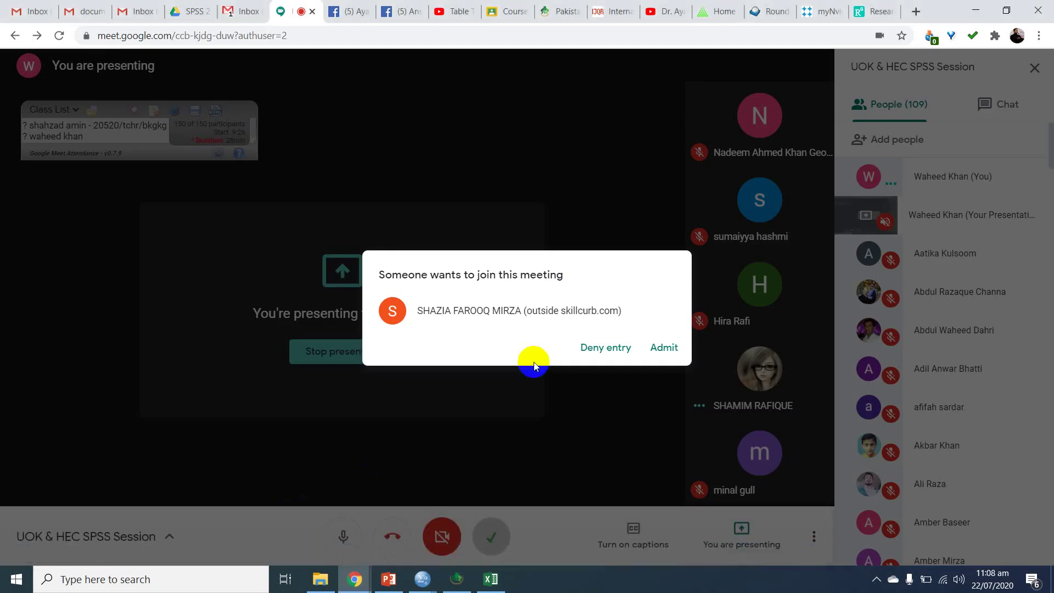
{"action": "left_click", "coordinate": [670, 339]}
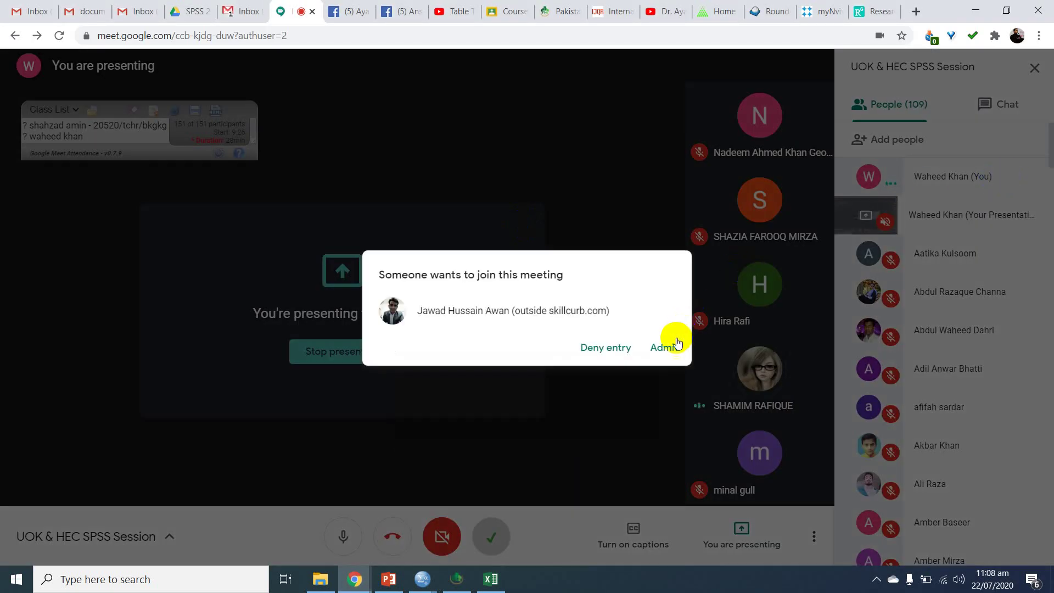
{"action": "left_click", "coordinate": [665, 346]}
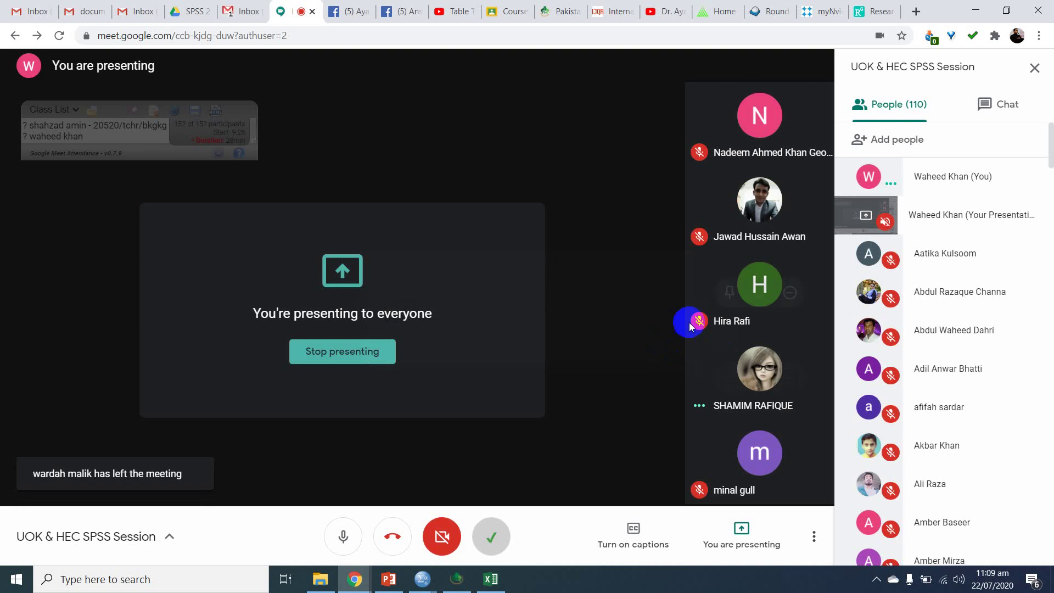
{"action": "left_click", "coordinate": [761, 375]}
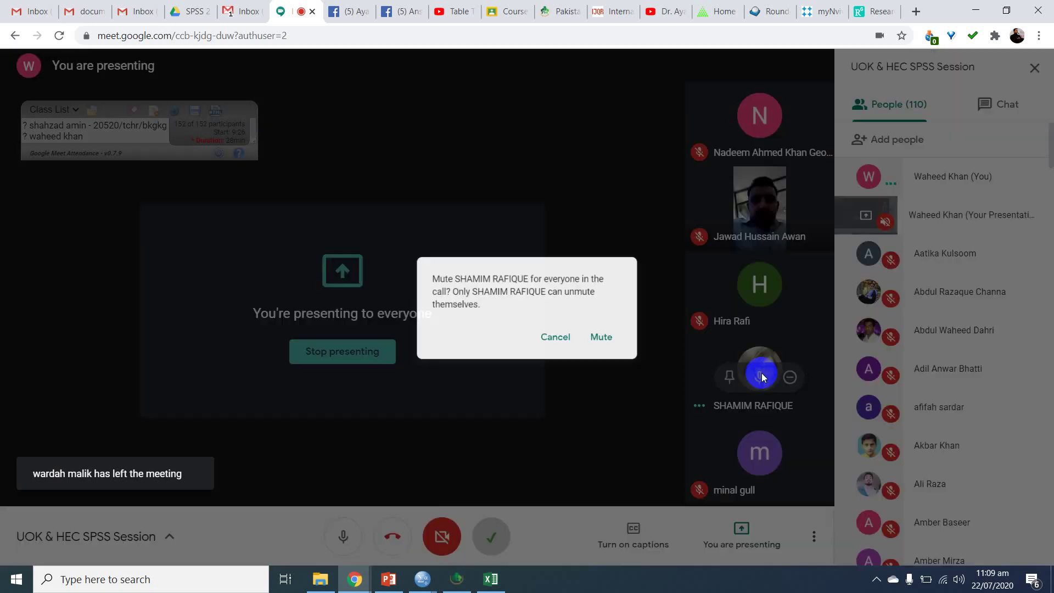
{"action": "left_click", "coordinate": [602, 339]}
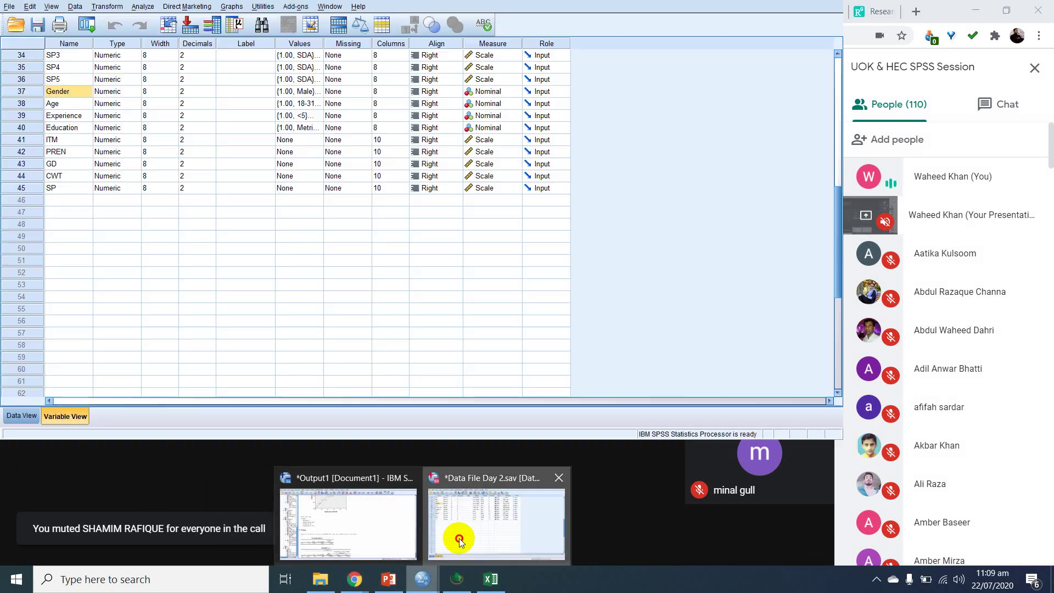
Step: Return to SPSS and examine the One-Sample Statistics and One-Sample Test tables for SP in the output
{"action": "left_click", "coordinate": [459, 538]}
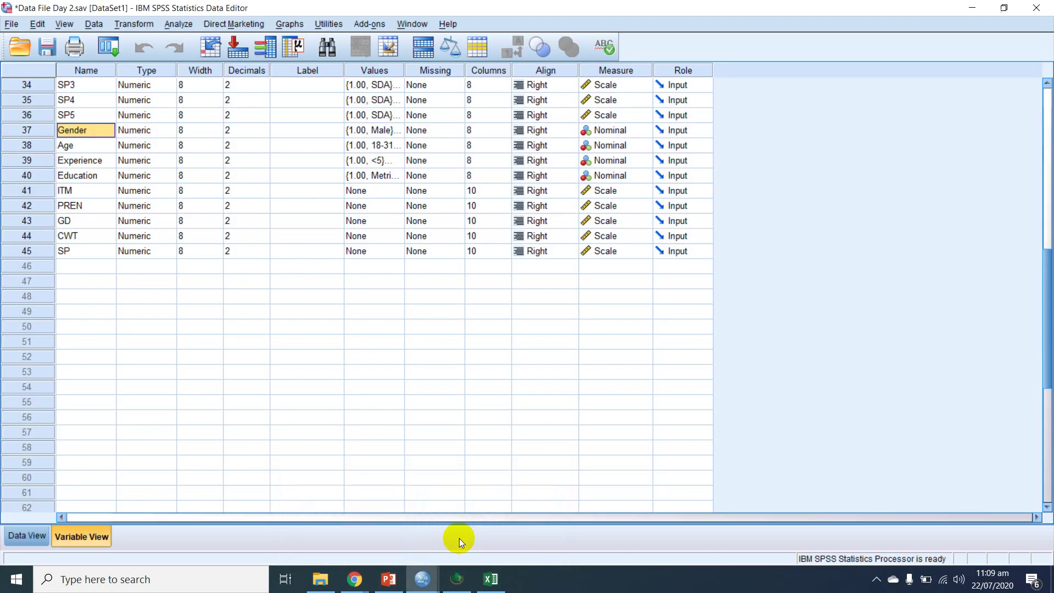
{"action": "mouse_move", "coordinate": [422, 579]}
{"action": "left_click", "coordinate": [321, 525]}
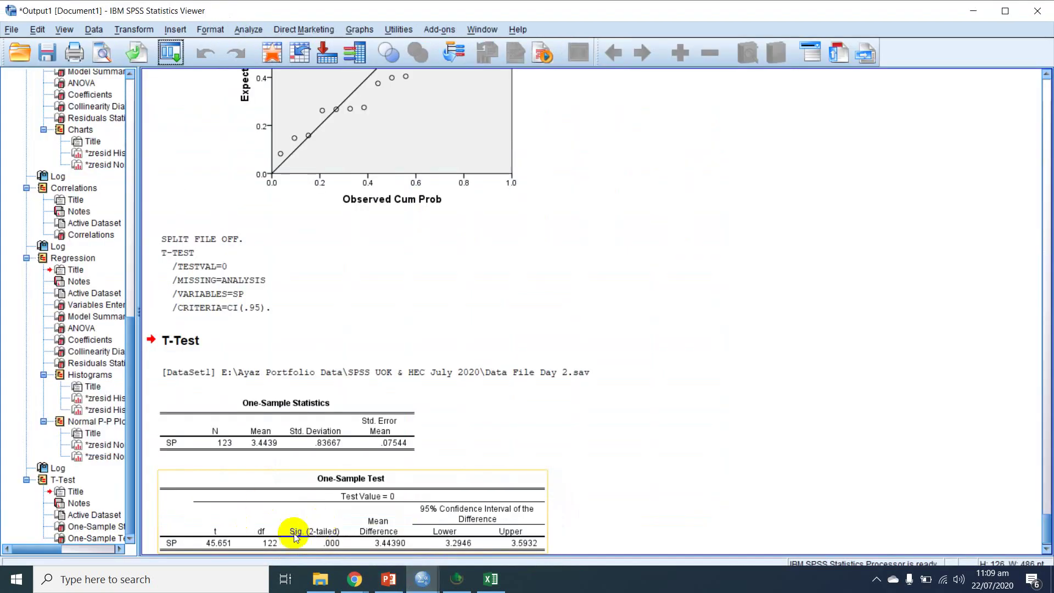
{"action": "scroll", "coordinate": [294, 536], "scroll_direction": "down", "scroll_amount": 1}
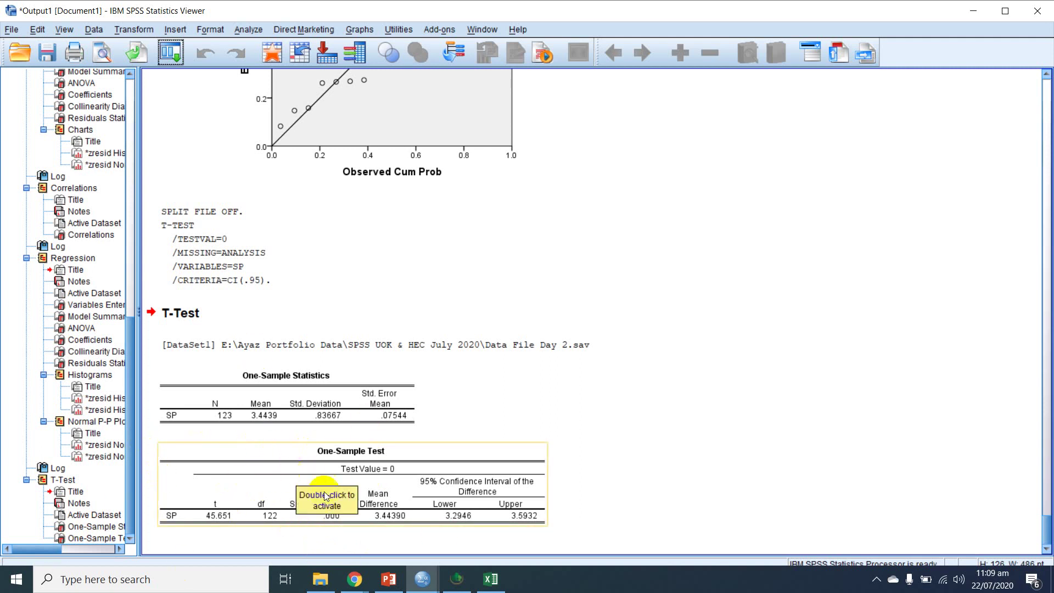
Step: Switch to the Google Meet session in Chrome to check on the meeting
{"action": "left_click", "coordinate": [357, 581]}
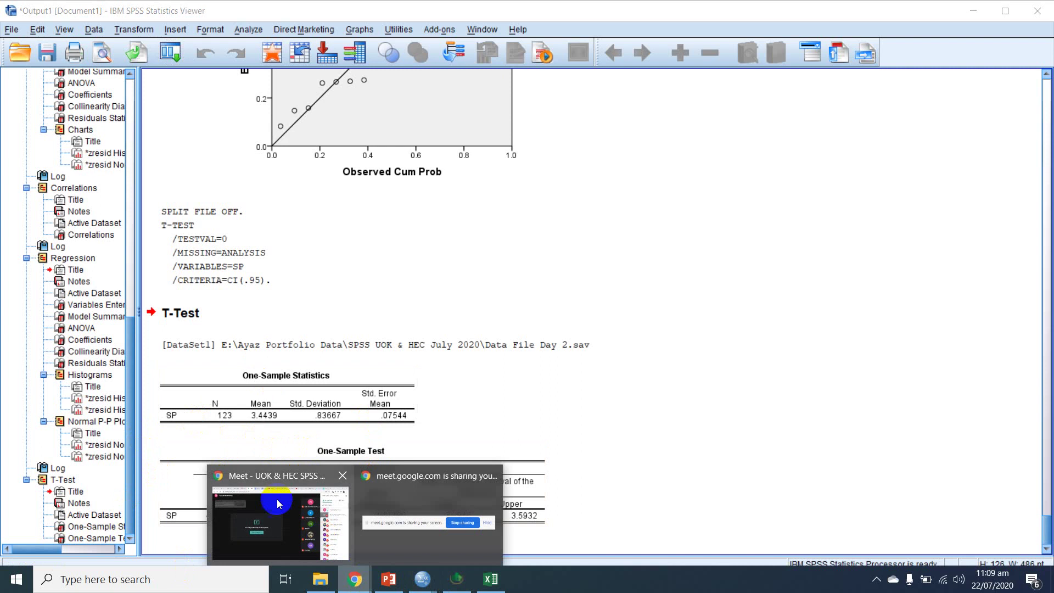
{"action": "left_click", "coordinate": [272, 496]}
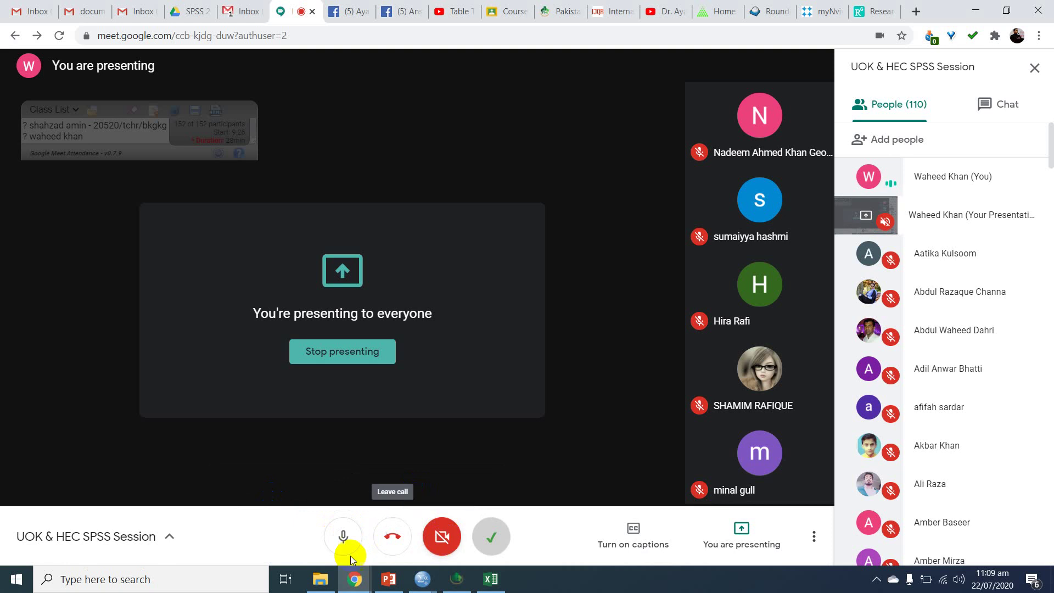
{"action": "mouse_move", "coordinate": [351, 576]}
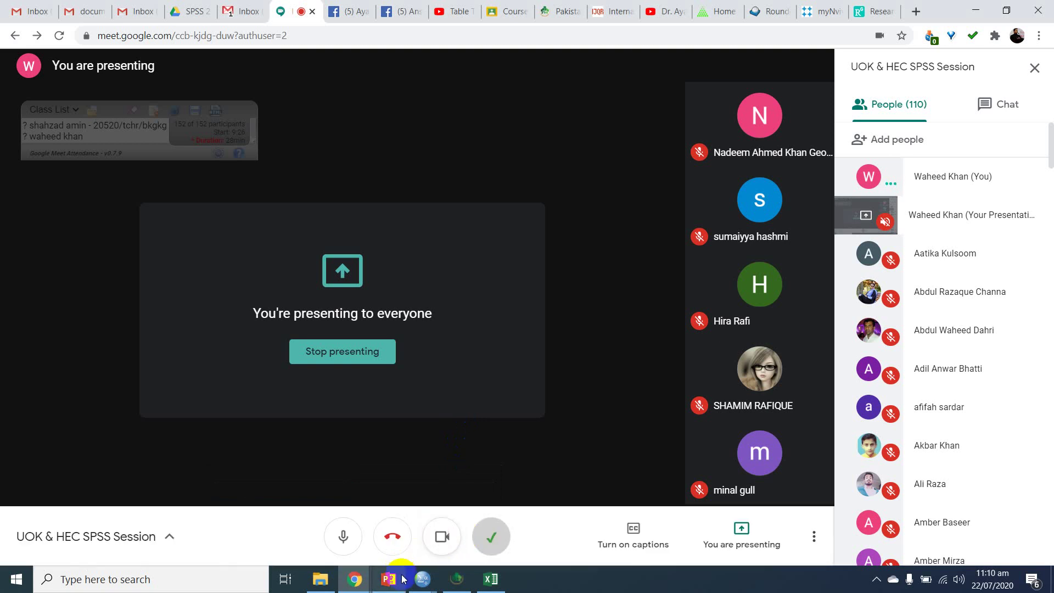
Step: Switch to the SPSS Data Editor and set up an Independent-Samples T Test with SP as the test variable
{"action": "mouse_move", "coordinate": [423, 581]}
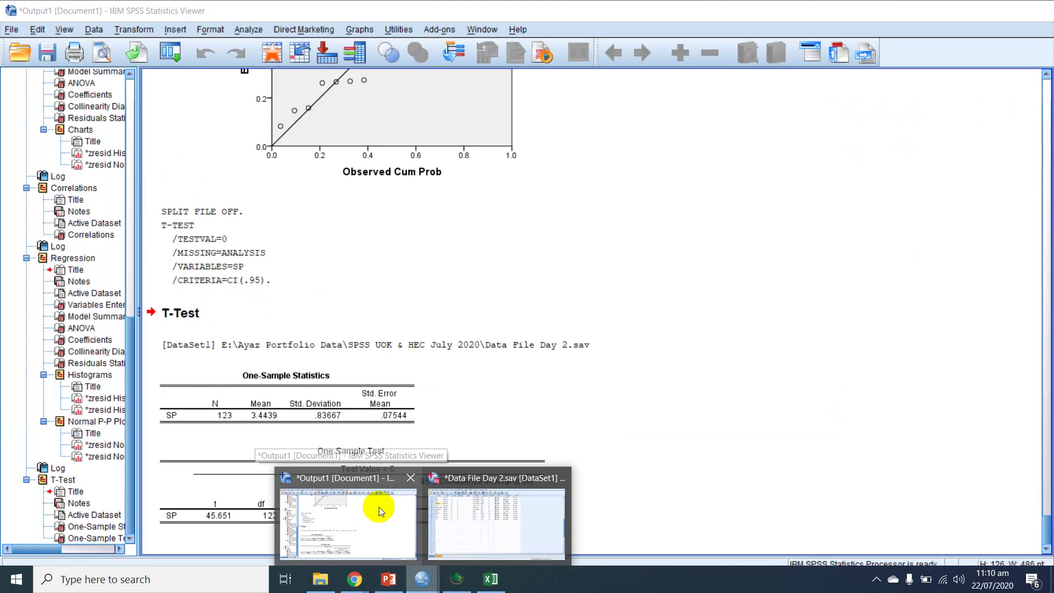
{"action": "left_click", "coordinate": [475, 516]}
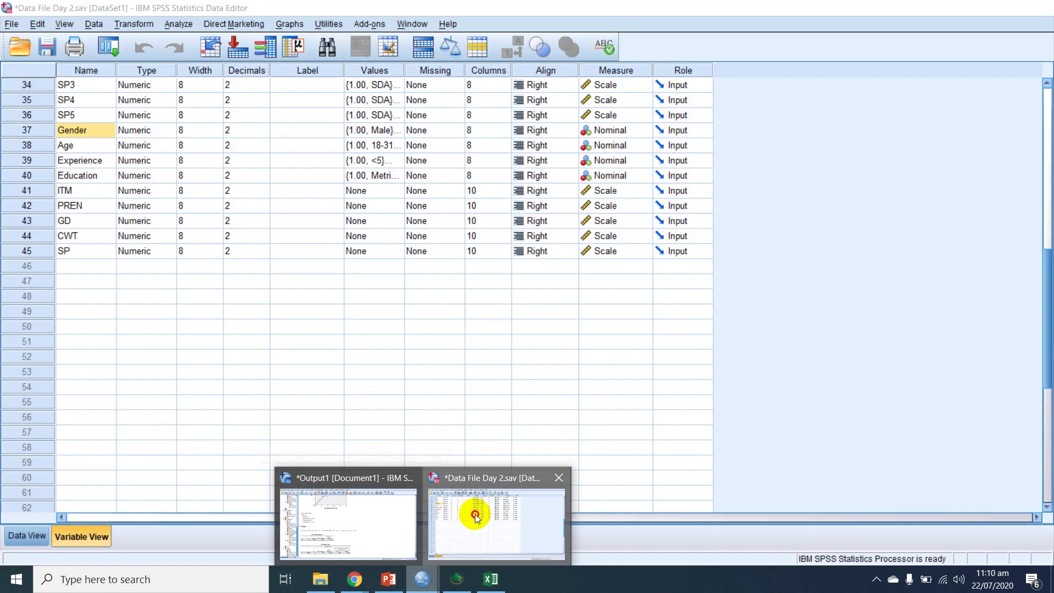
{"action": "left_click", "coordinate": [170, 25]}
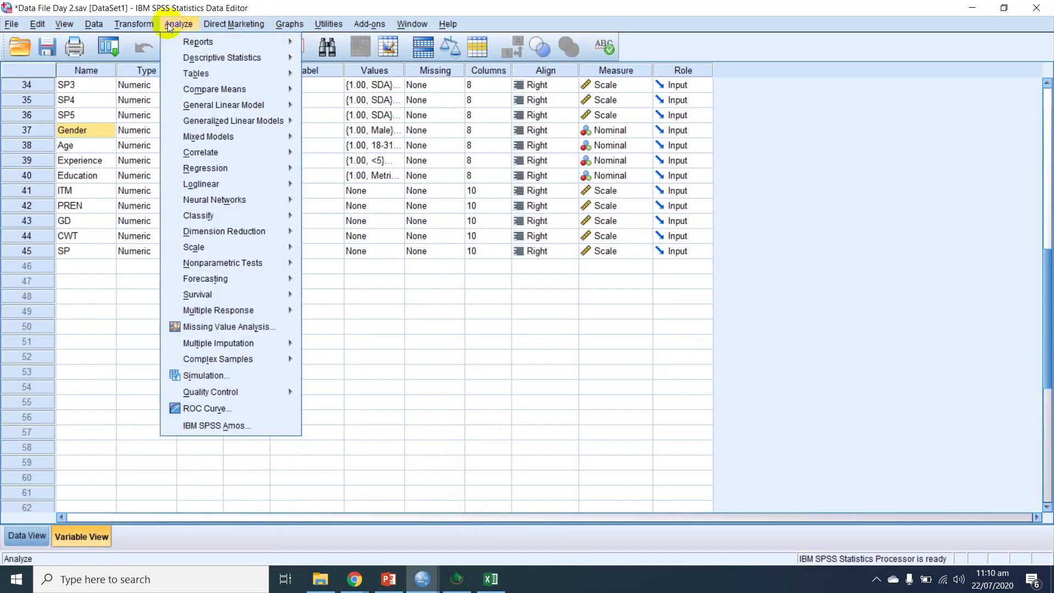
{"action": "mouse_move", "coordinate": [278, 167]}
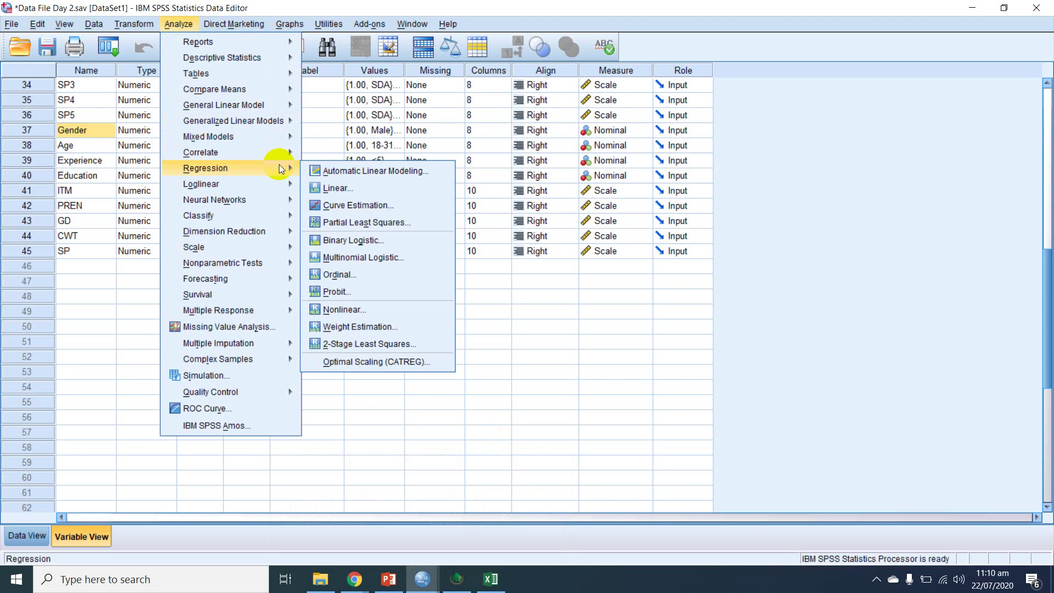
{"action": "mouse_move", "coordinate": [247, 89]}
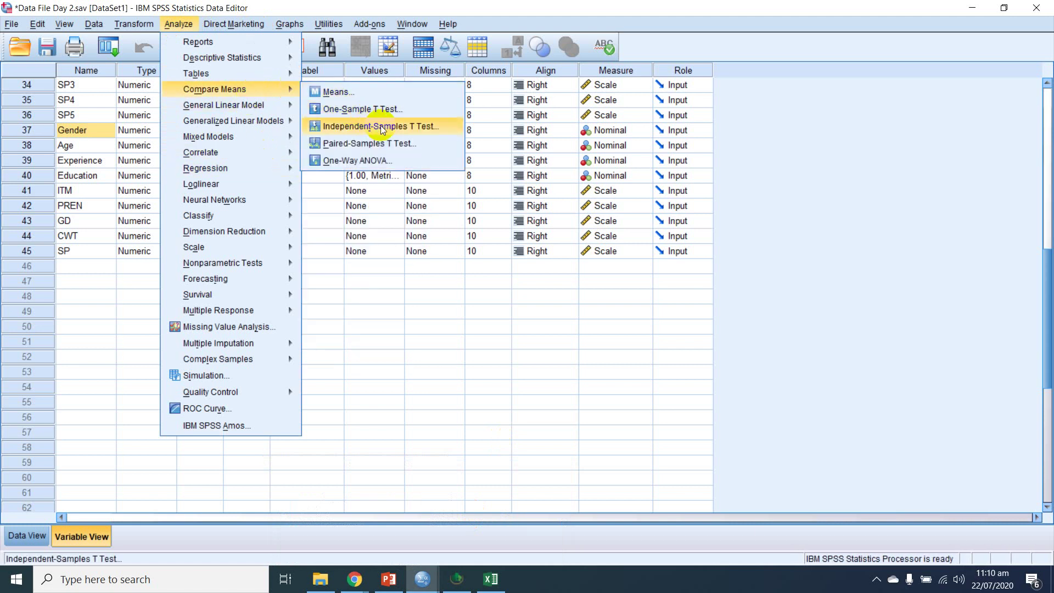
{"action": "left_click", "coordinate": [382, 127]}
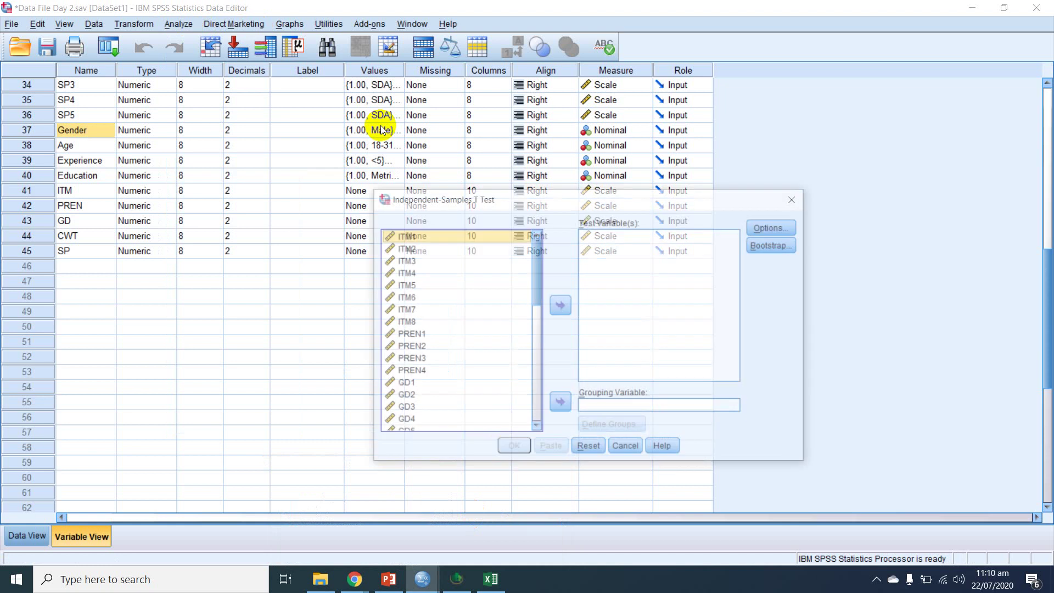
{"action": "left_click_drag", "start_coordinate": [538, 267], "coordinate": [548, 406]}
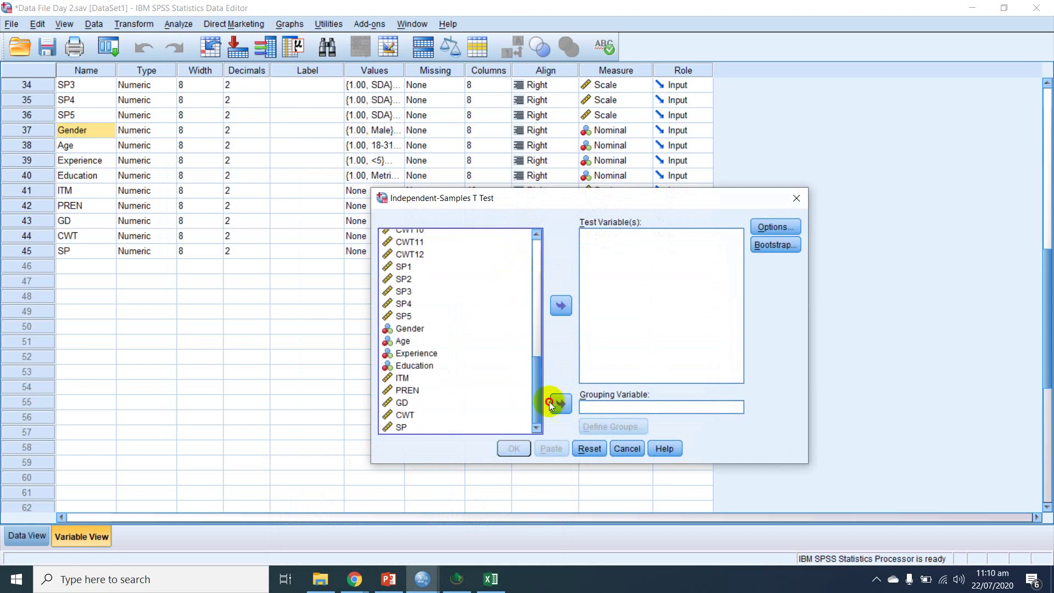
{"action": "left_click", "coordinate": [402, 432]}
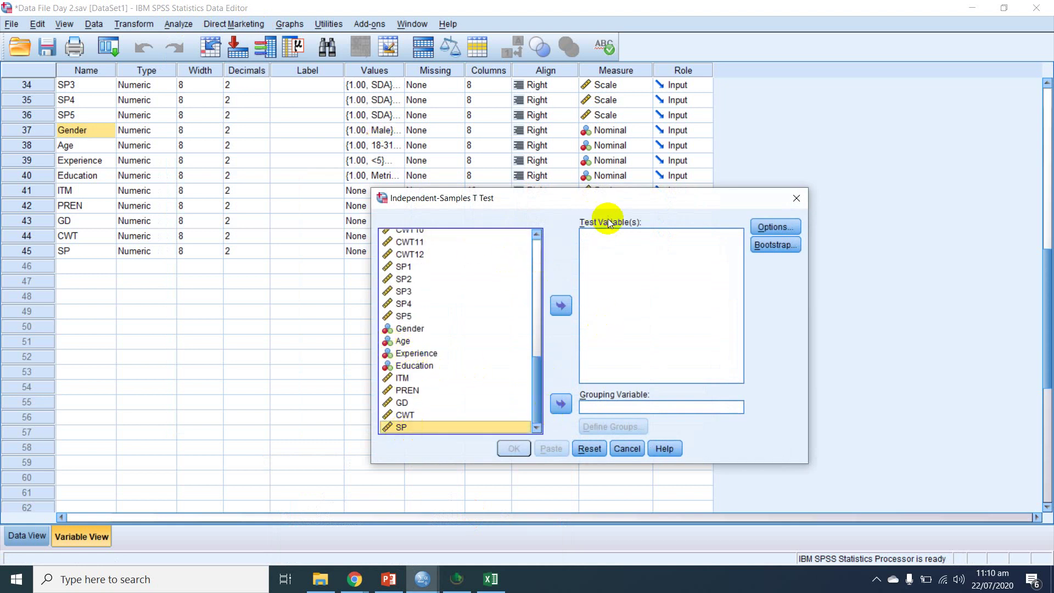
{"action": "left_click", "coordinate": [568, 304]}
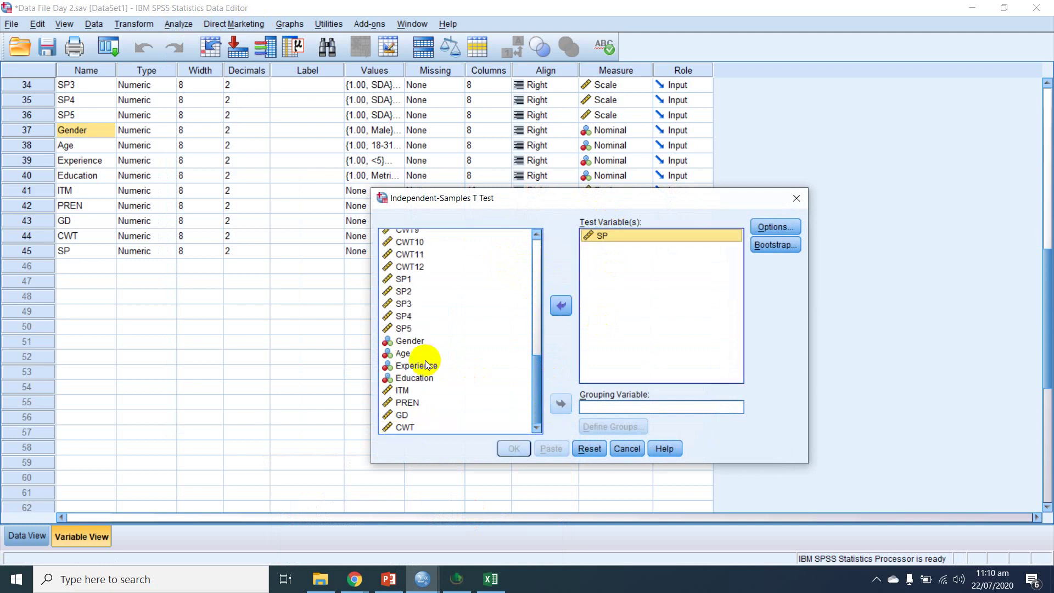
Step: Set Gender as the grouping variable with group values 1 and 2, and run the independent-samples test
{"action": "left_click", "coordinate": [390, 343]}
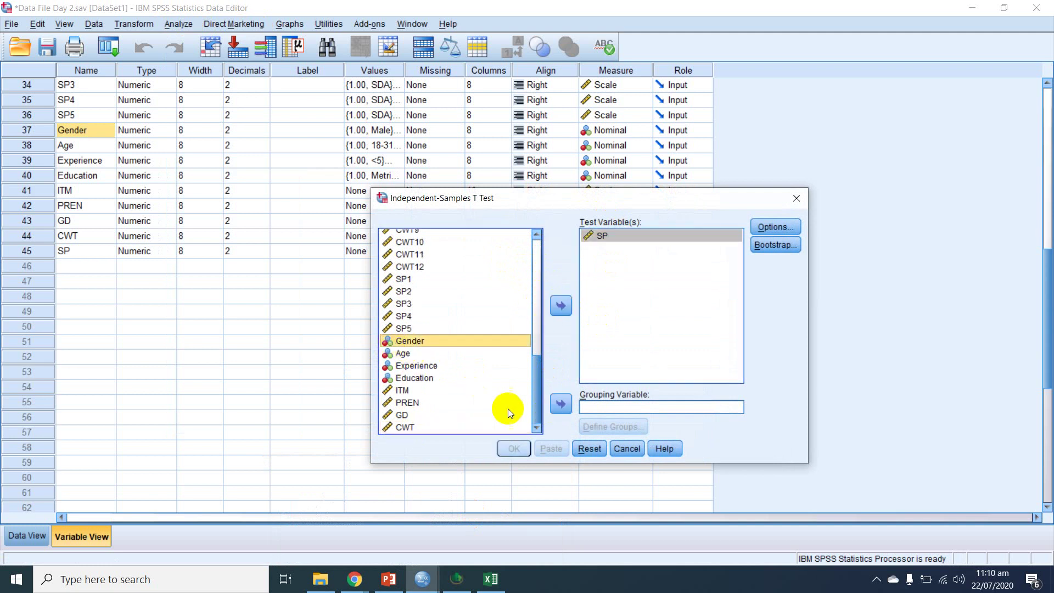
{"action": "left_click", "coordinate": [561, 404]}
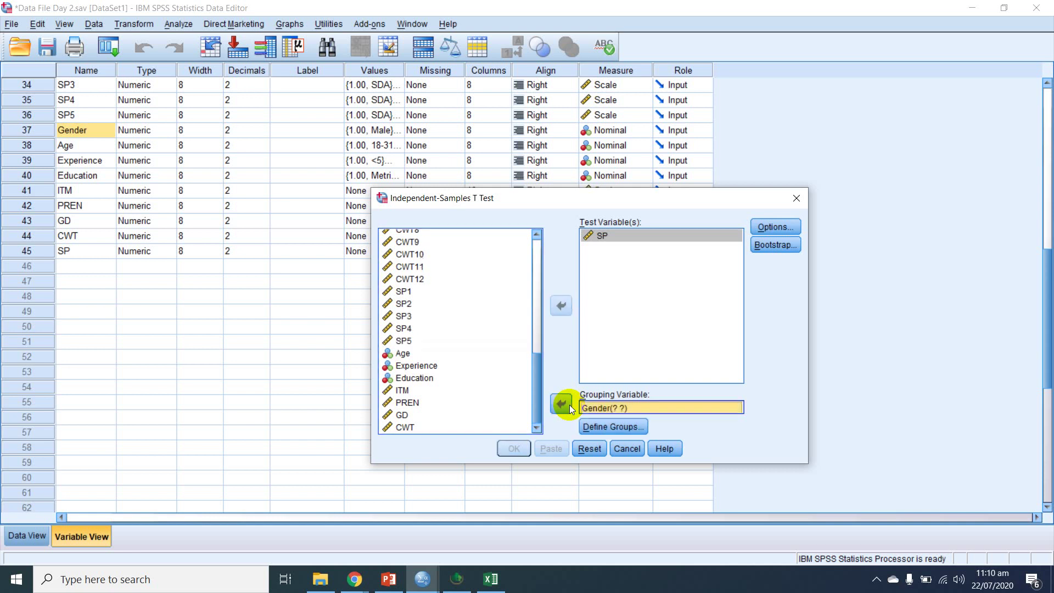
{"action": "left_click", "coordinate": [610, 427]}
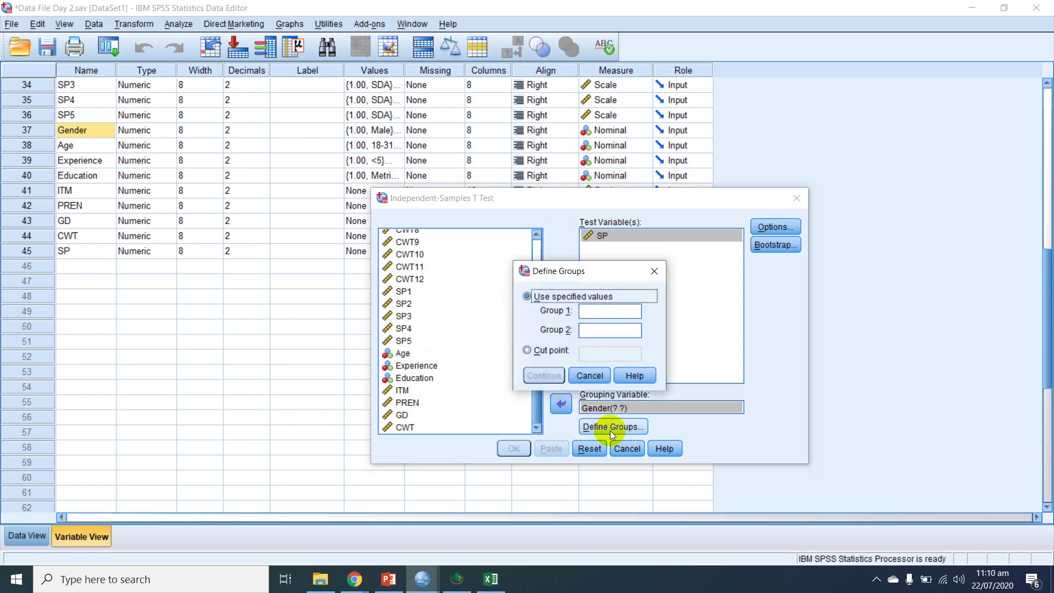
{"action": "key", "text": "Tab"}
{"action": "type", "text": "1"}
{"action": "key", "text": "Tab"}
{"action": "type", "text": "2"}
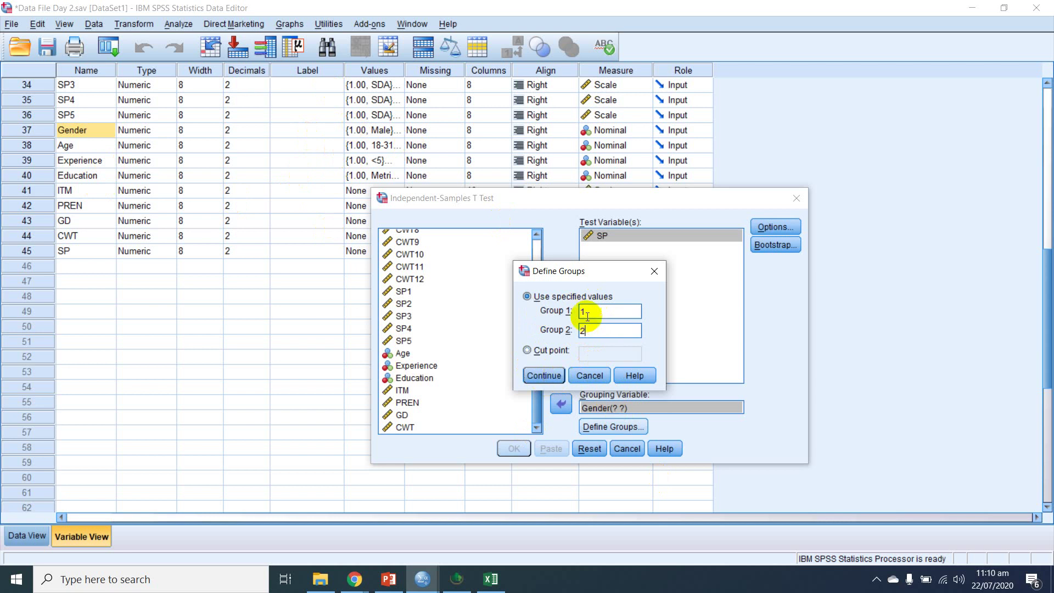
{"action": "left_click", "coordinate": [538, 375]}
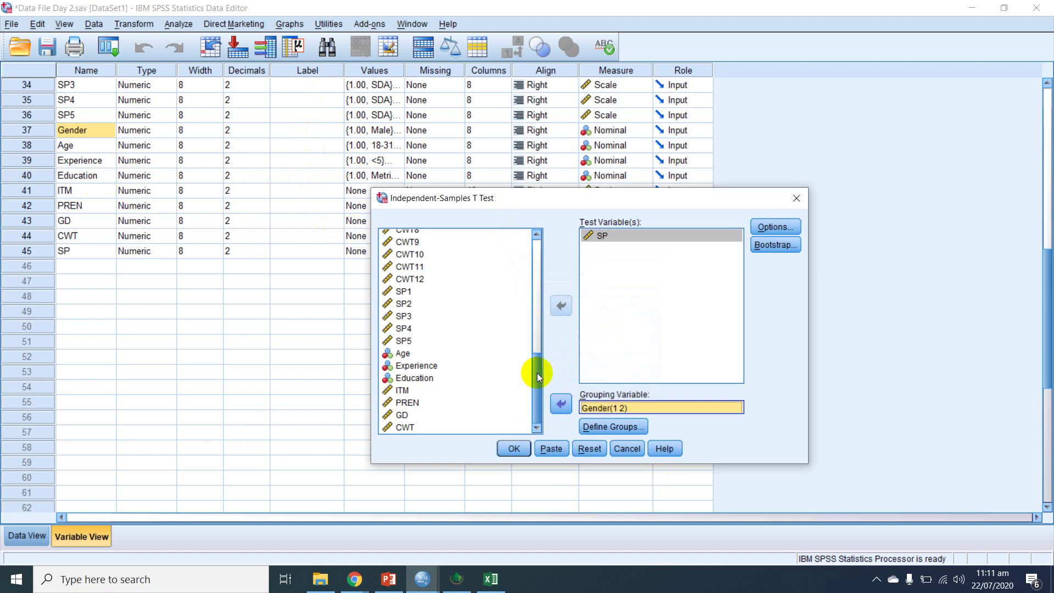
{"action": "left_click", "coordinate": [512, 448]}
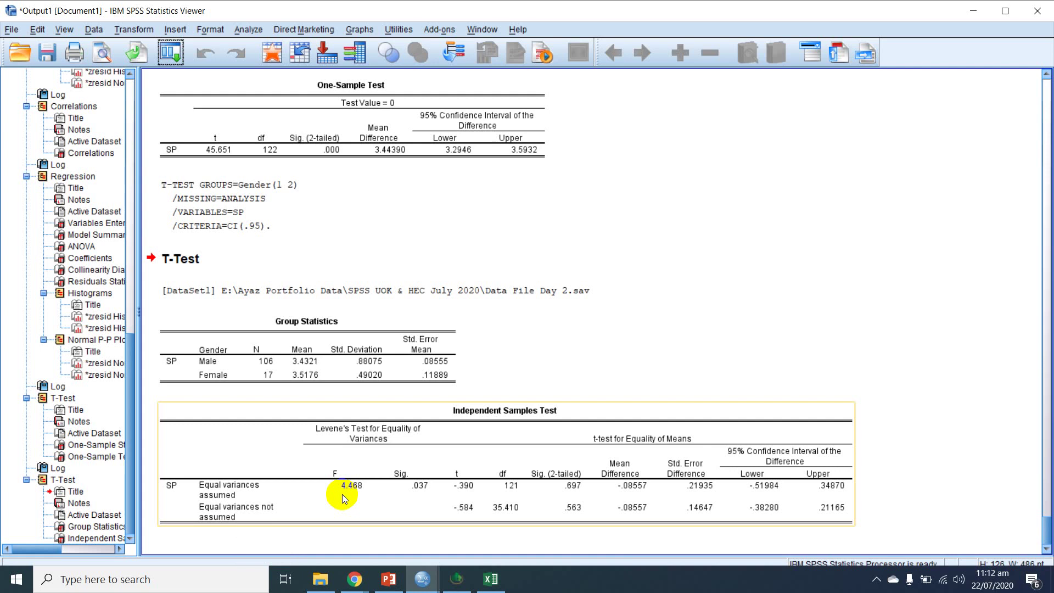
Step: Examine the Group Statistics and Independent Samples Test tables for SP by Gender in the output
{"action": "left_click", "coordinate": [539, 393]}
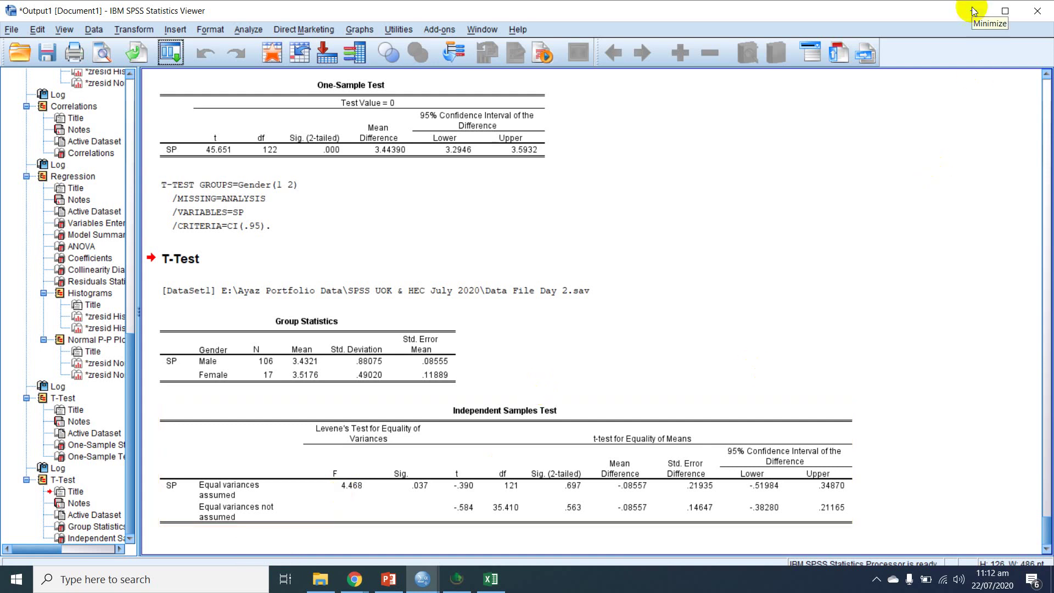
{"action": "left_click", "coordinate": [533, 139]}
{"action": "left_click", "coordinate": [306, 291]}
{"action": "left_click", "coordinate": [265, 377]}
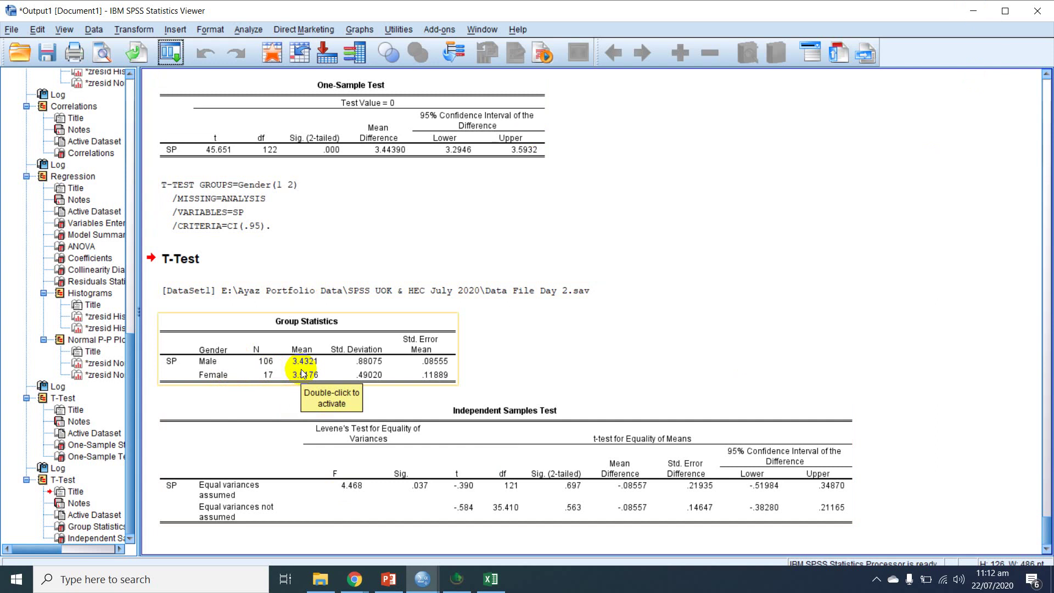
{"action": "left_click", "coordinate": [270, 282]}
{"action": "left_click", "coordinate": [427, 485]}
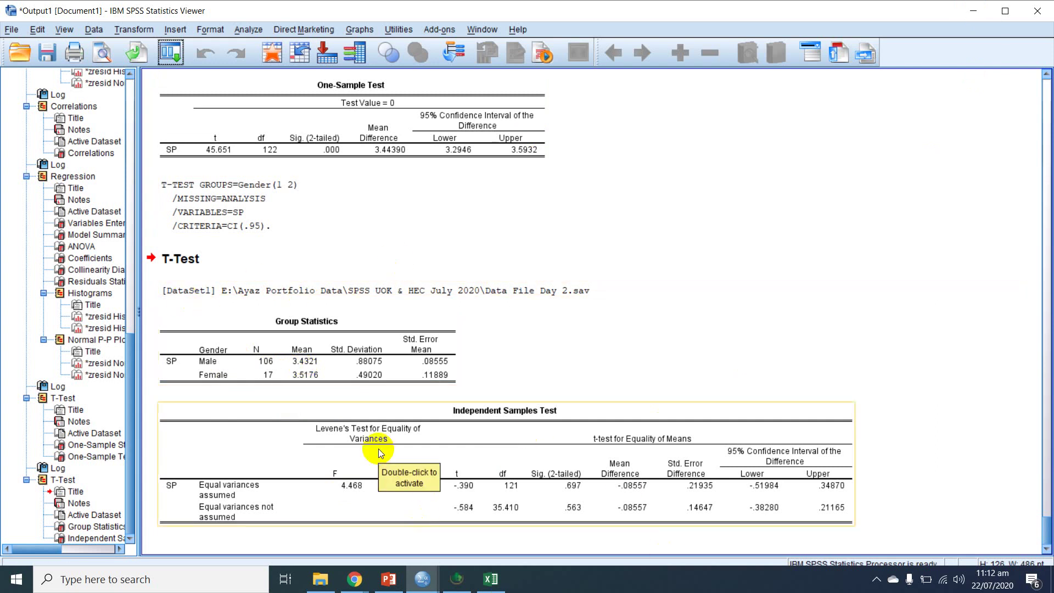
Step: Run a One-Way ANOVA with SP as the dependent variable and Age as the factor
{"action": "left_click", "coordinate": [243, 31]}
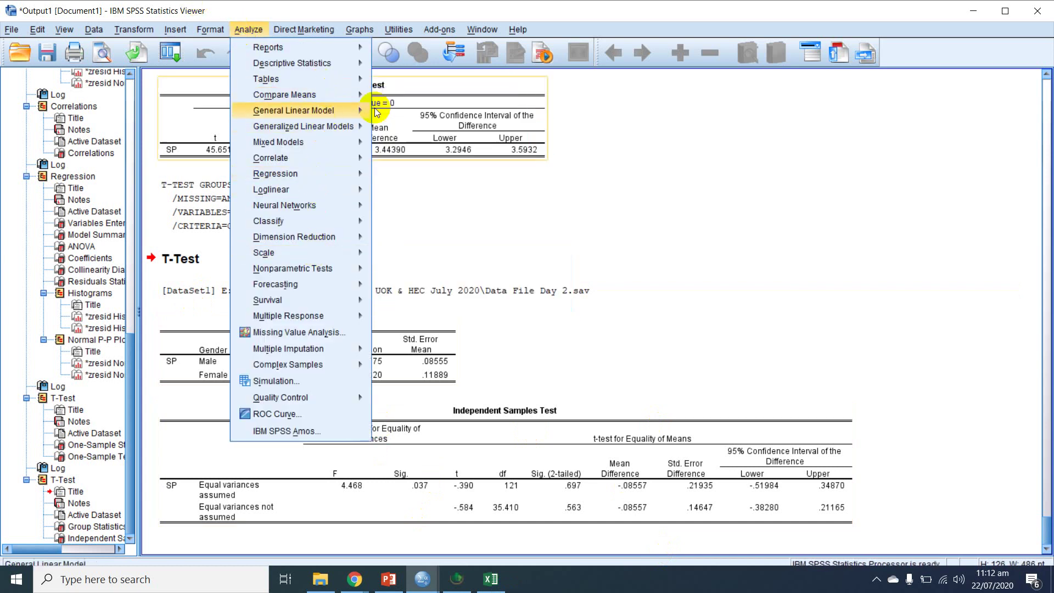
{"action": "mouse_move", "coordinate": [344, 94]}
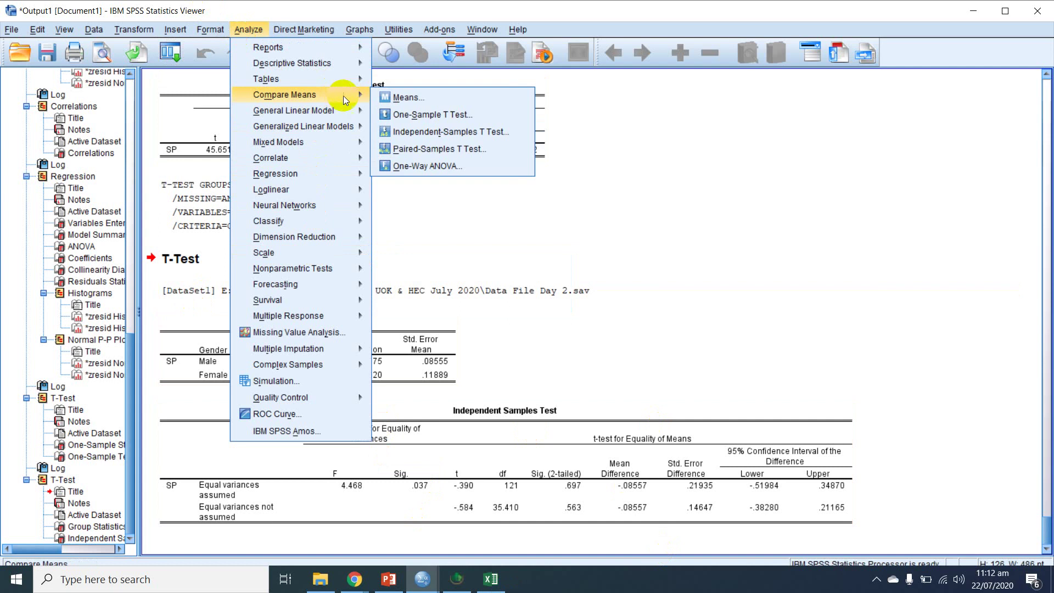
{"action": "left_click", "coordinate": [463, 165]}
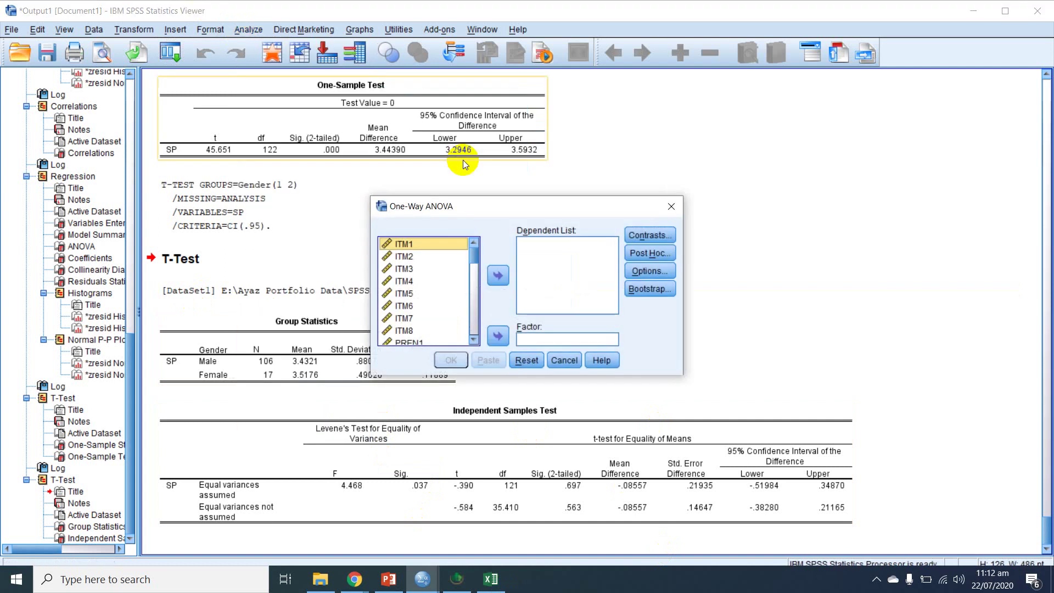
{"action": "left_click_drag", "start_coordinate": [476, 256], "coordinate": [476, 330]}
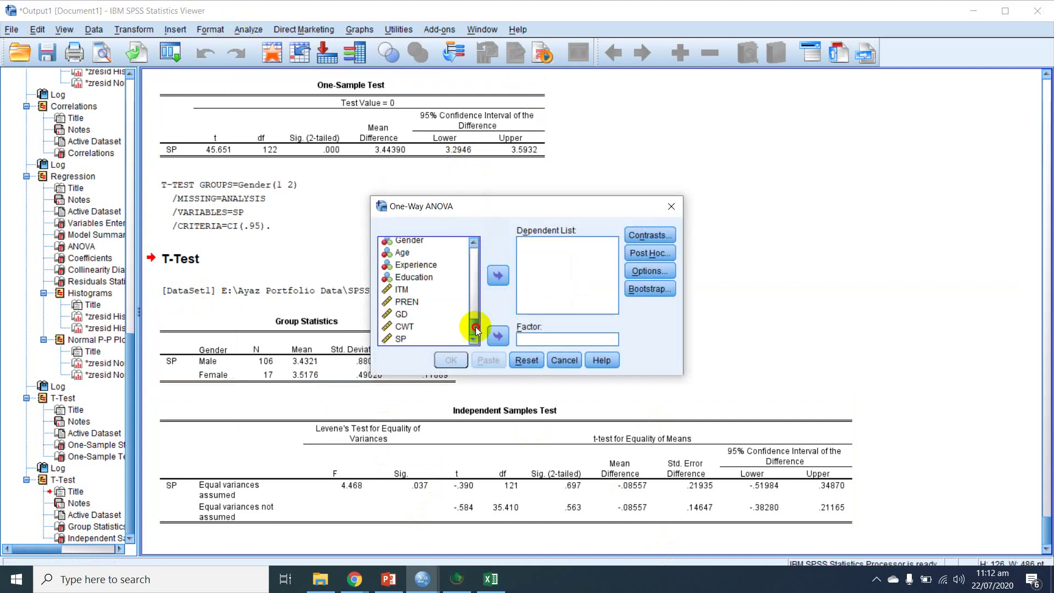
{"action": "left_click", "coordinate": [400, 340]}
{"action": "left_click", "coordinate": [498, 274]}
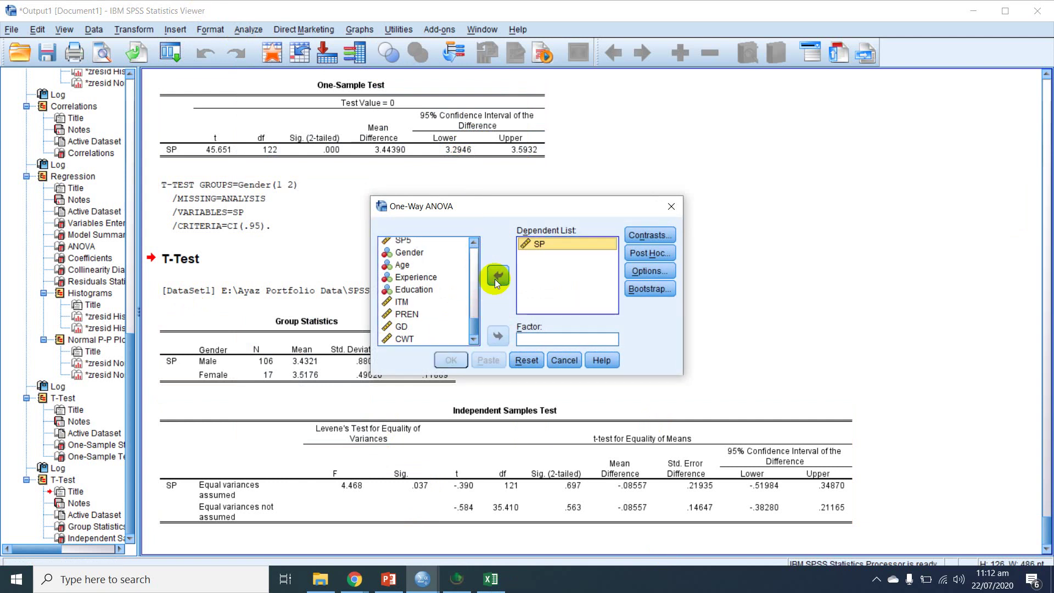
{"action": "left_click", "coordinate": [410, 266]}
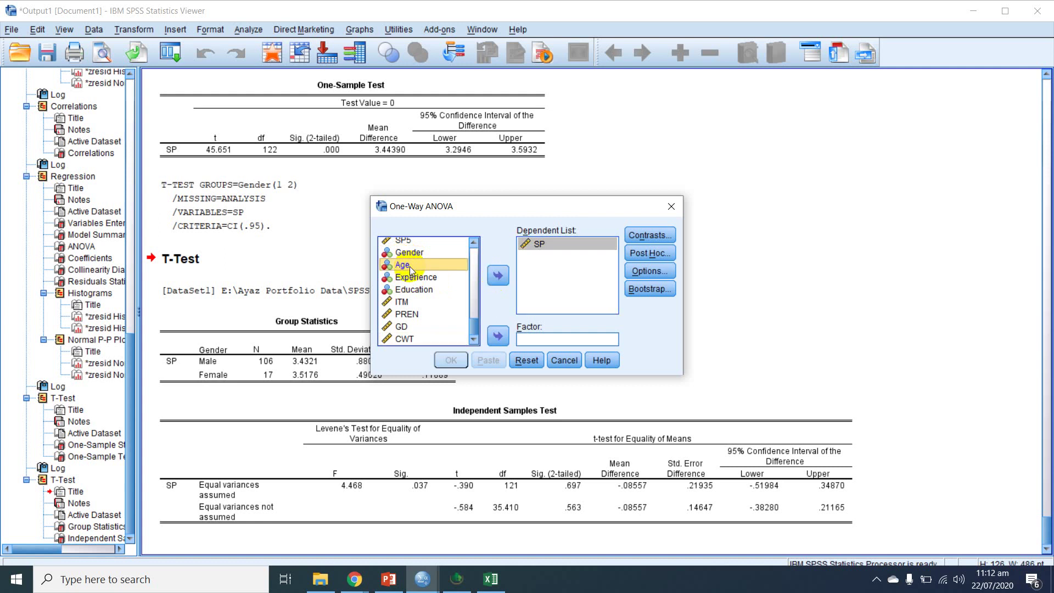
{"action": "left_click", "coordinate": [504, 337]}
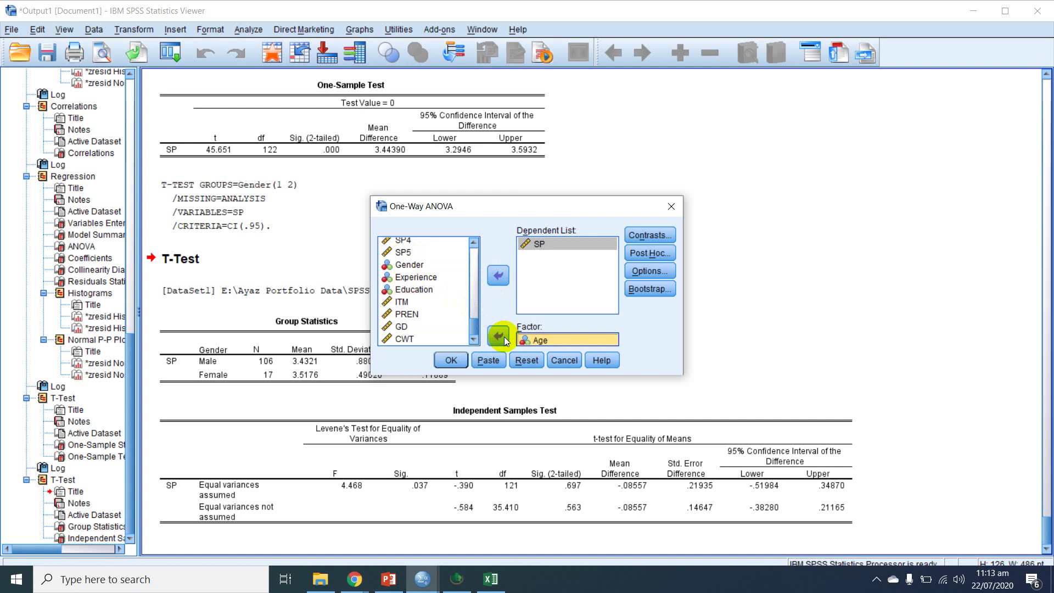
{"action": "left_click", "coordinate": [448, 358]}
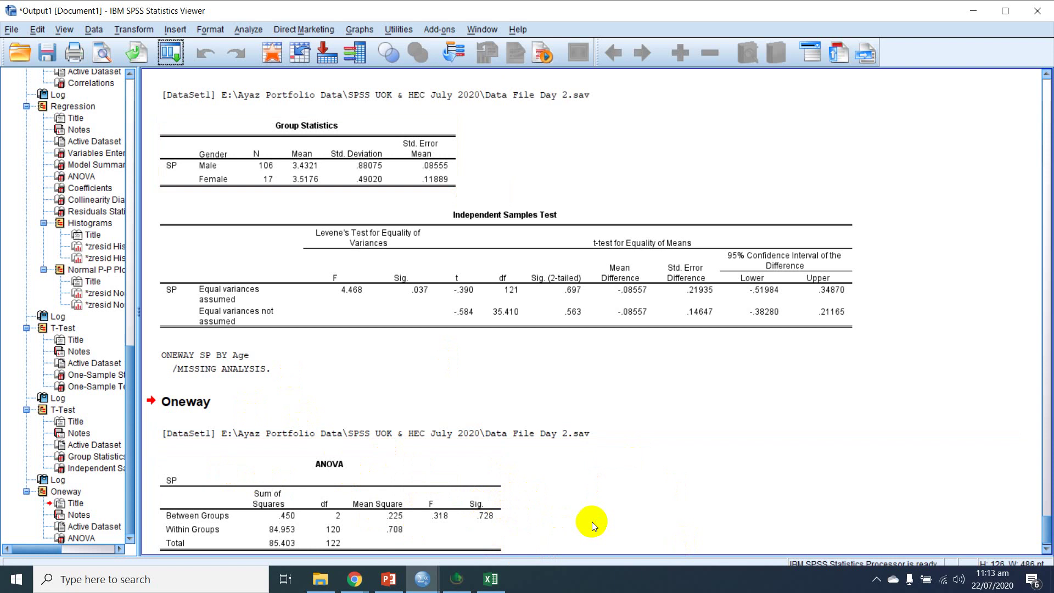
Step: Rerun the One-Way ANOVA of SP by Age with the Tukey post hoc test added
{"action": "left_click", "coordinate": [171, 64]}
{"action": "left_click", "coordinate": [178, 73]}
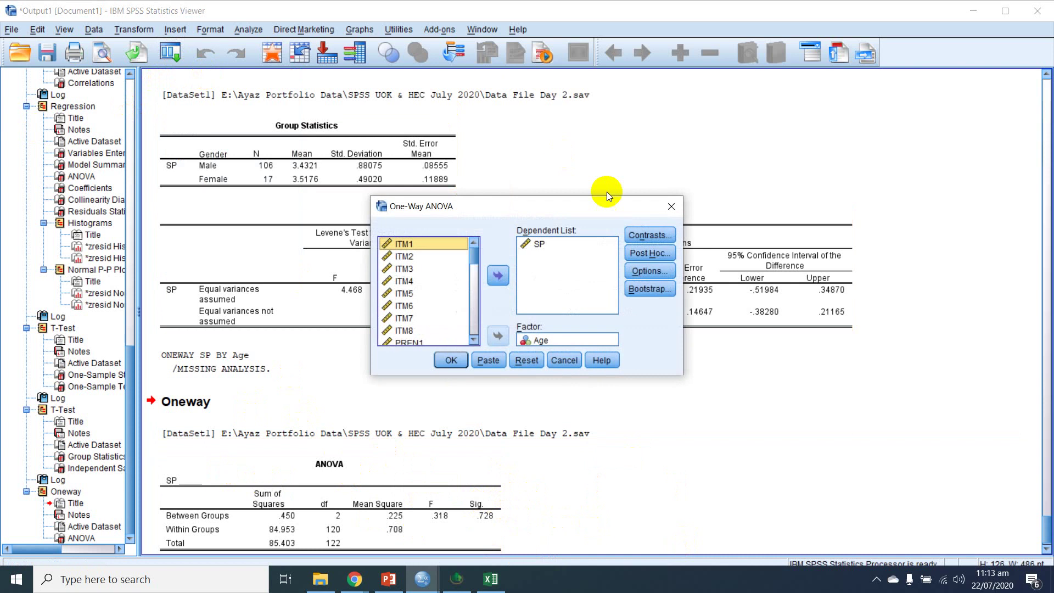
{"action": "left_click", "coordinate": [649, 235]}
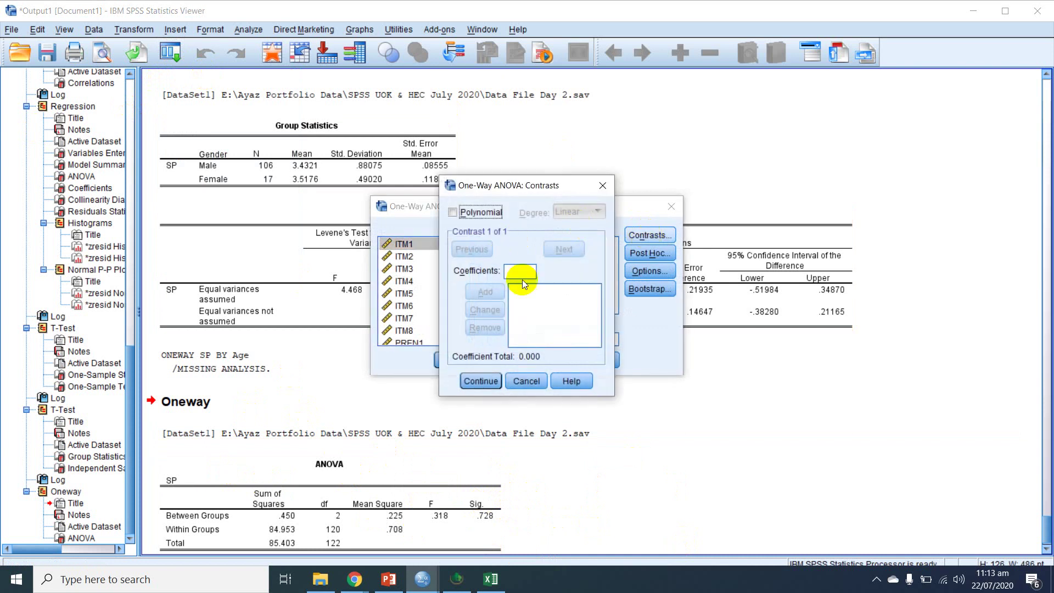
{"action": "left_click", "coordinate": [526, 381]}
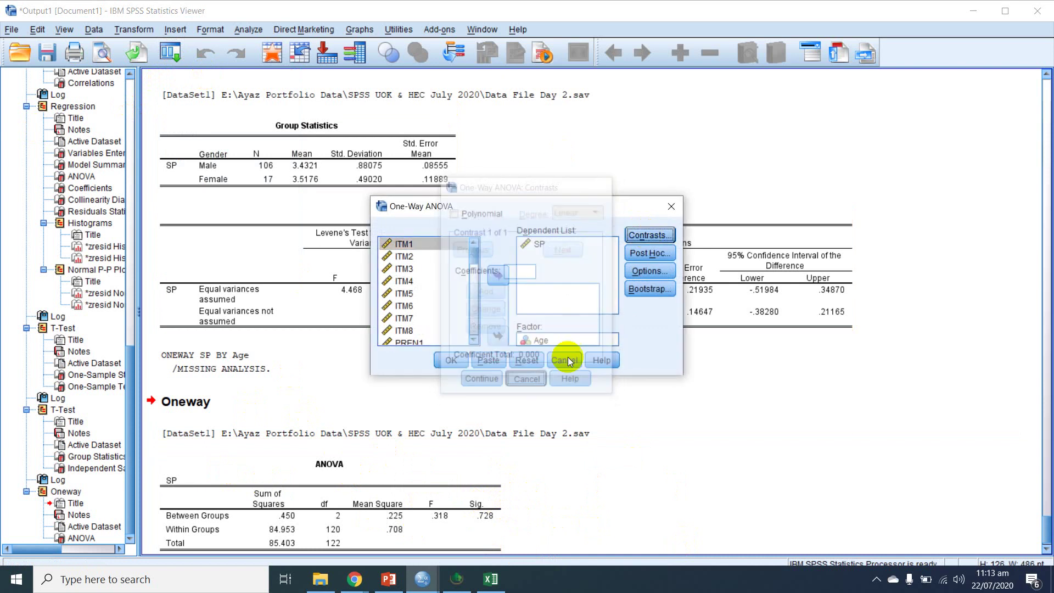
{"action": "left_click", "coordinate": [646, 254]}
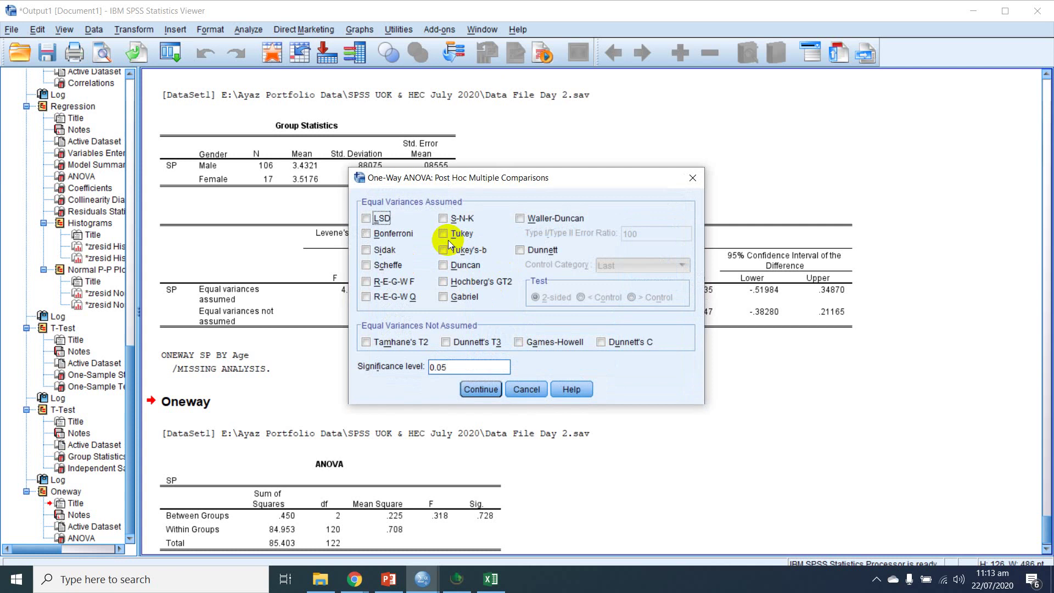
{"action": "left_click", "coordinate": [448, 235]}
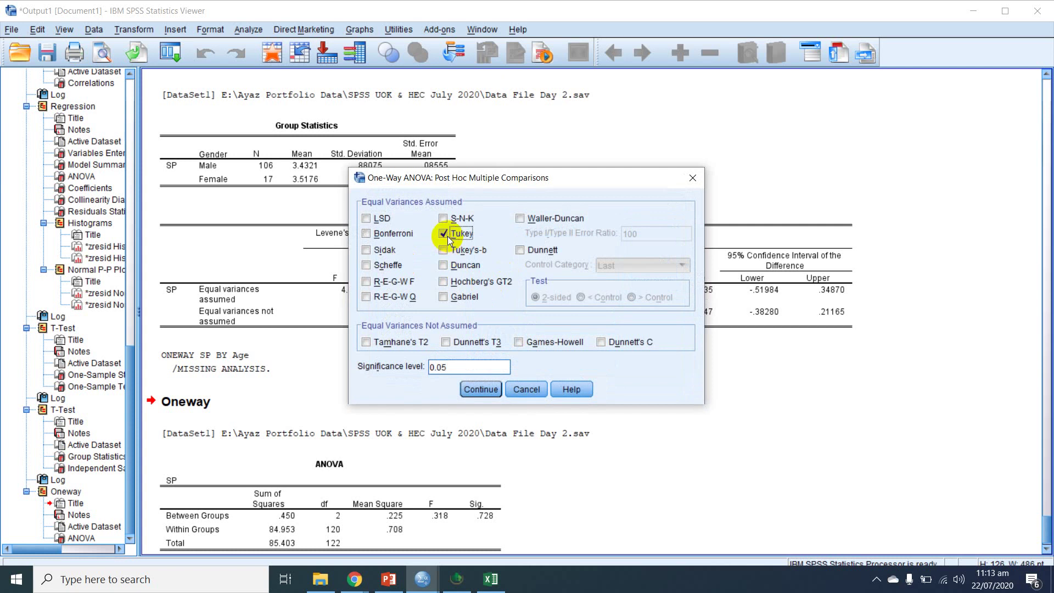
{"action": "left_click", "coordinate": [480, 388]}
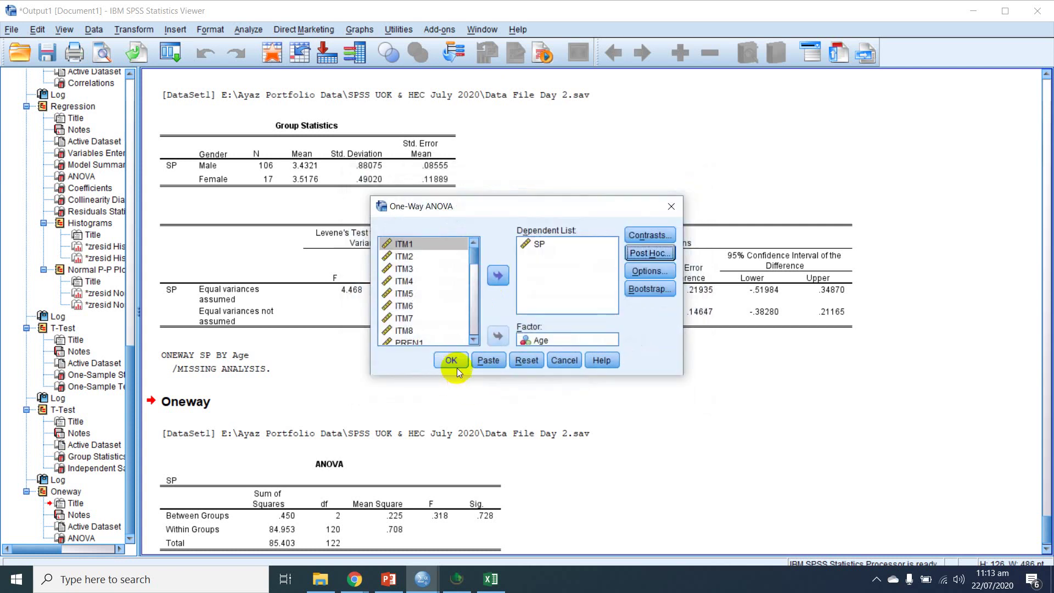
{"action": "left_click", "coordinate": [452, 362]}
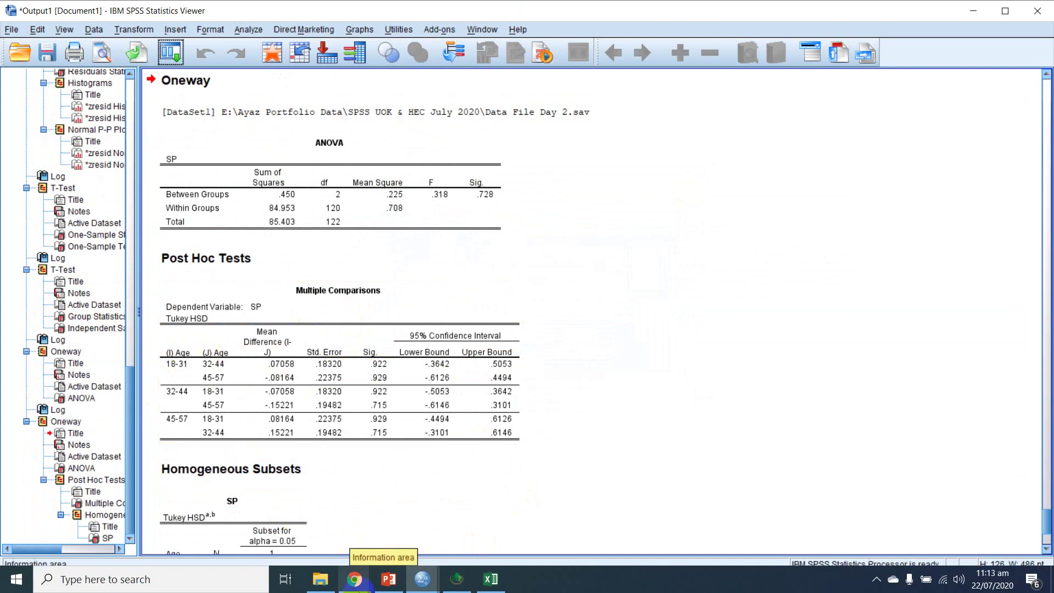
Step: Switch to the Google Meet session in Chrome and admit the waiting participant
{"action": "mouse_move", "coordinate": [355, 579]}
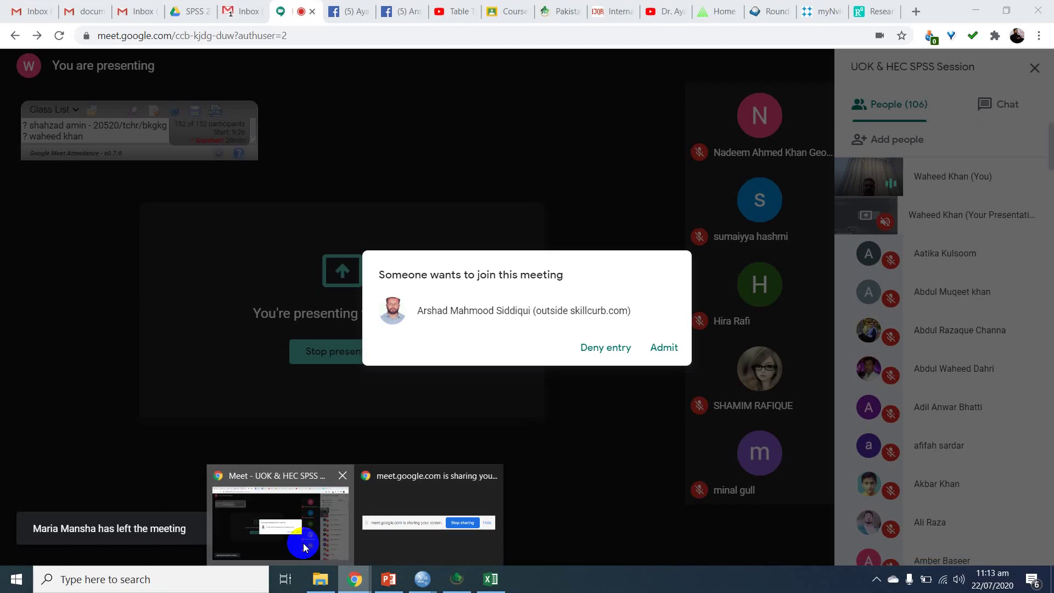
{"action": "left_click", "coordinate": [303, 542]}
{"action": "left_click", "coordinate": [663, 346]}
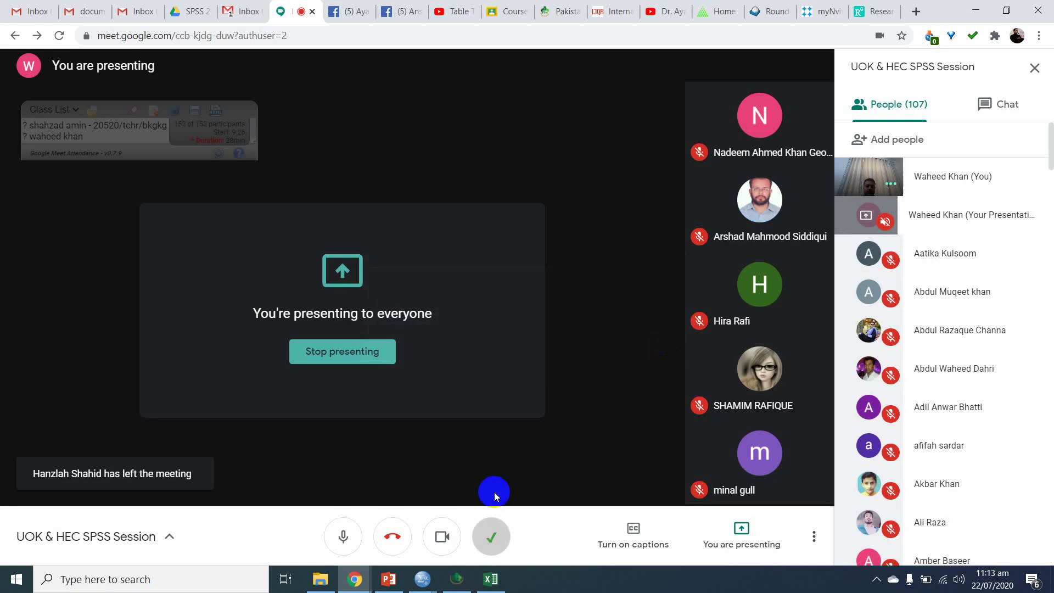
Step: Turn off the camera in the Google Meet session and switch back to the SPSS output window
{"action": "left_click", "coordinate": [442, 538]}
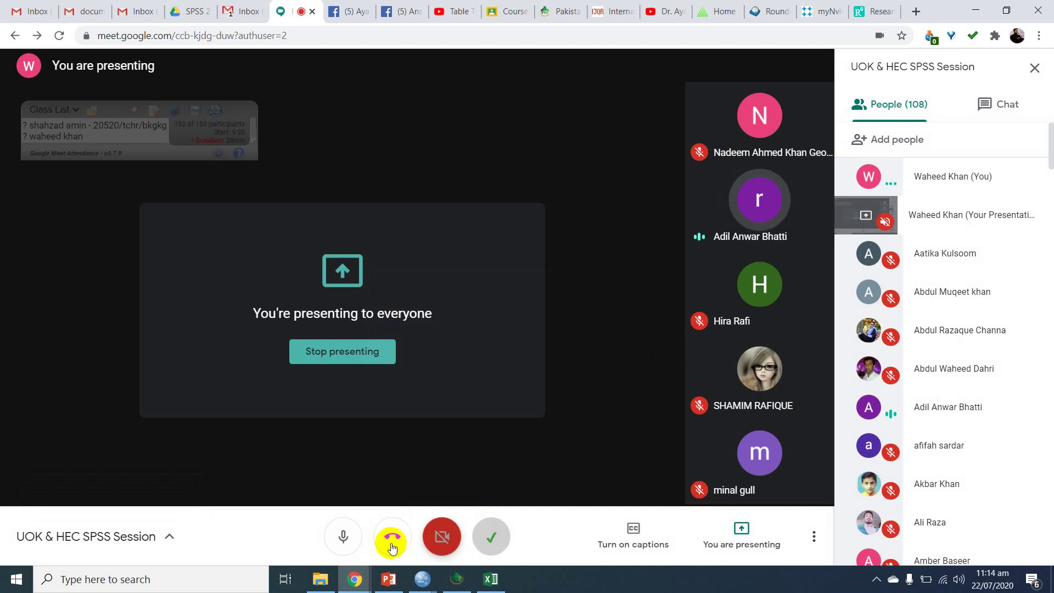
{"action": "mouse_move", "coordinate": [423, 579]}
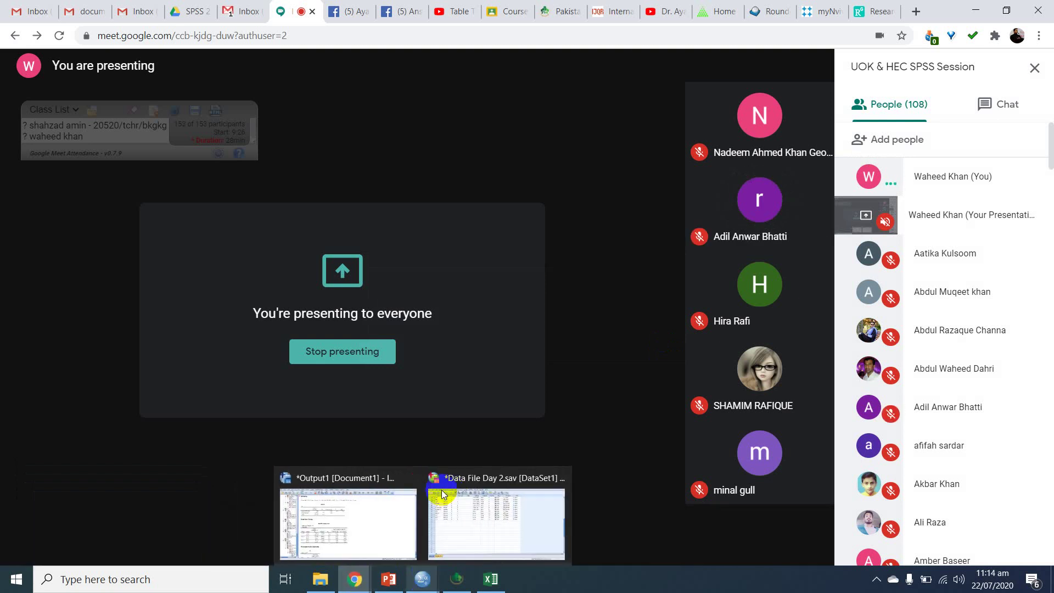
{"action": "left_click", "coordinate": [304, 491]}
{"action": "left_click", "coordinate": [352, 503]}
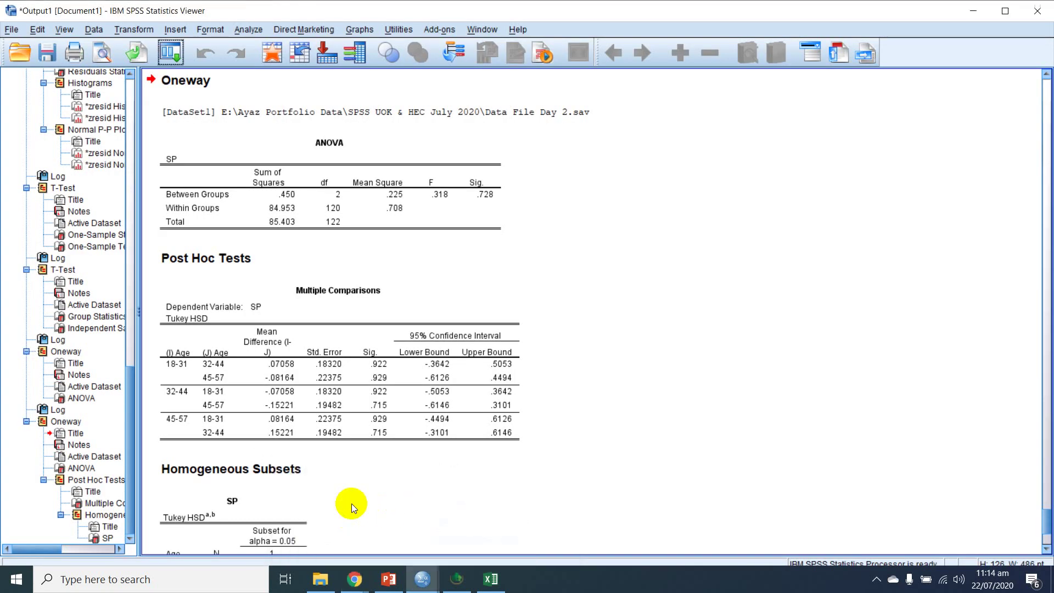
Step: Recall the One-Way ANOVA of SP by Age and review its post hoc options, keeping Tukey selected
{"action": "left_click", "coordinate": [172, 61]}
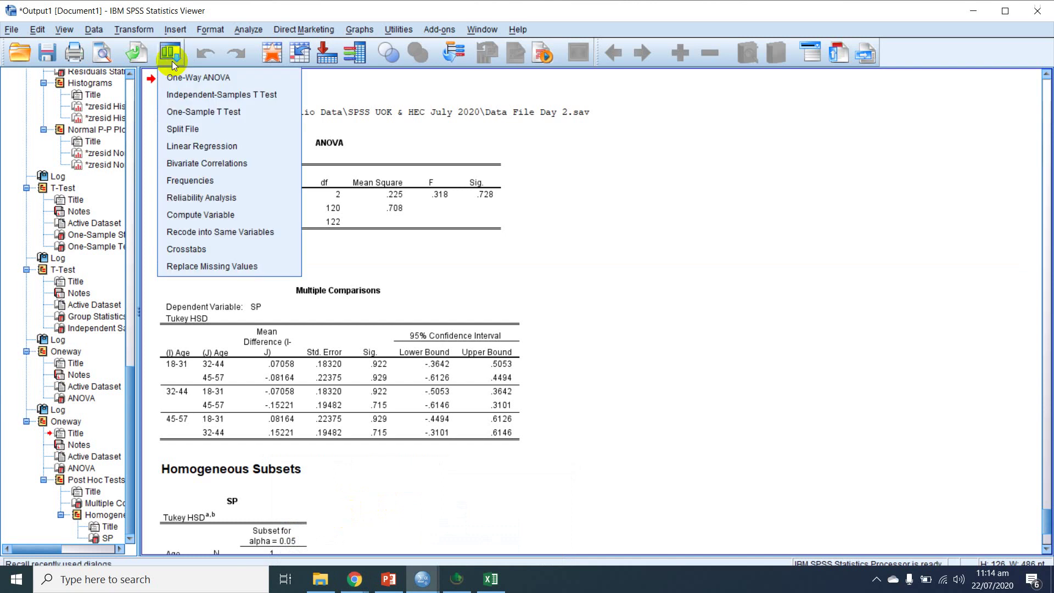
{"action": "left_click", "coordinate": [207, 78]}
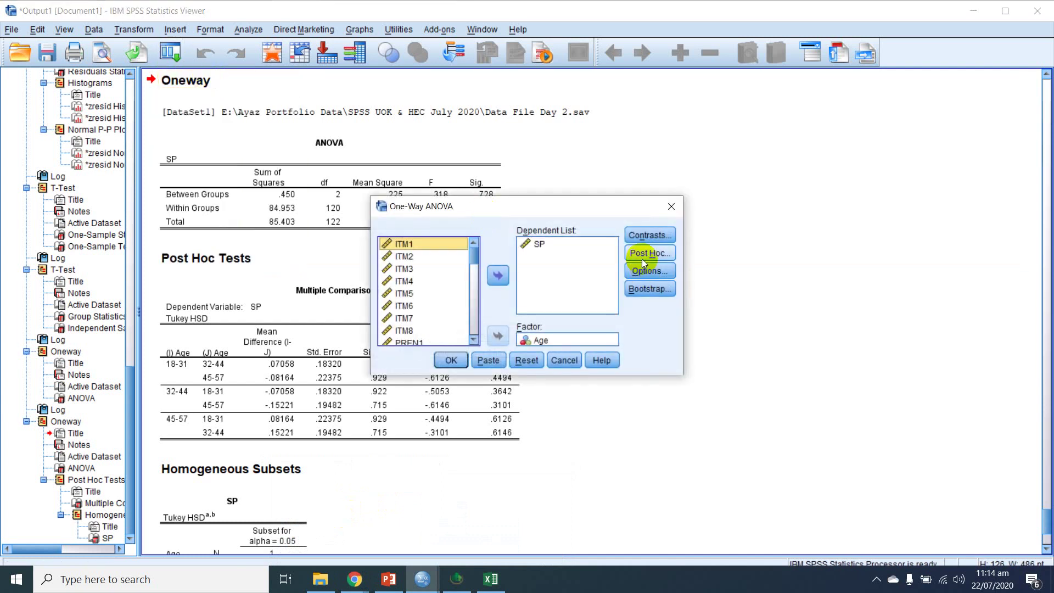
{"action": "left_click", "coordinate": [644, 261]}
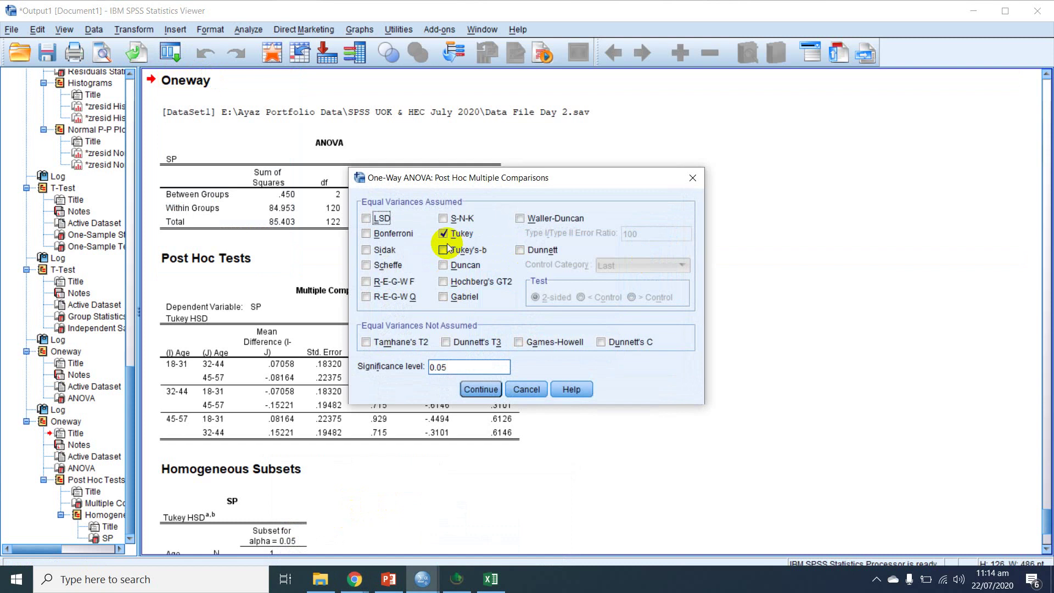
{"action": "left_click", "coordinate": [492, 391]}
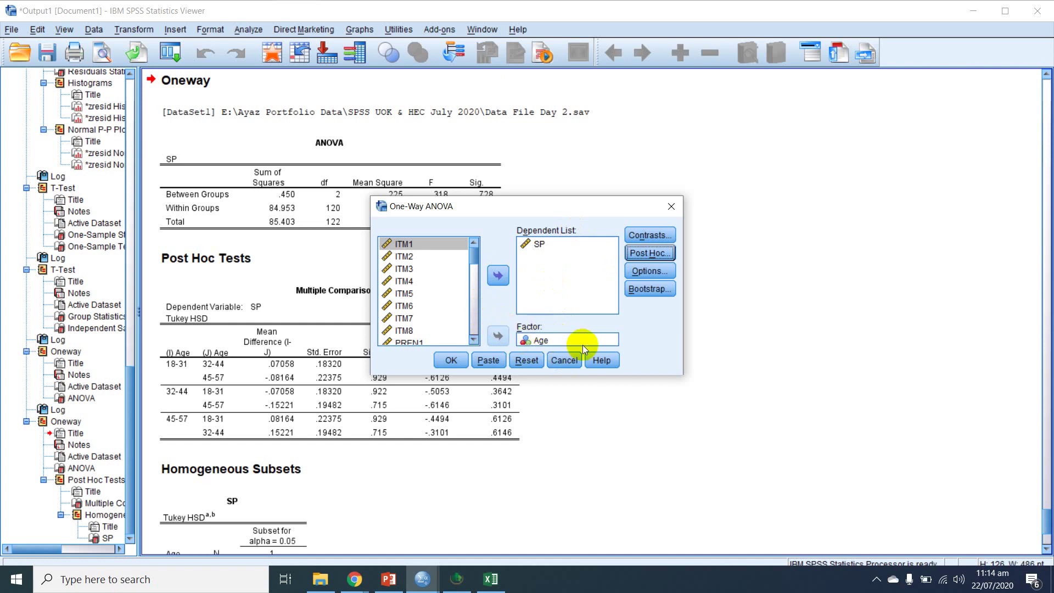
Step: Check the Google Meet session in Chrome and switch back to the SPSS Data Editor
{"action": "left_click", "coordinate": [354, 579]}
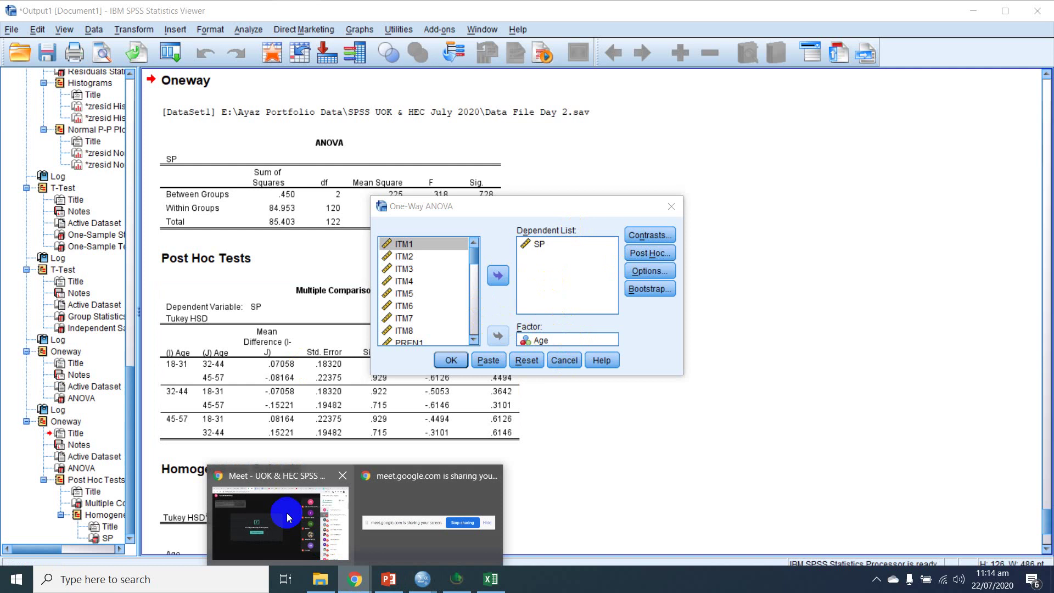
{"action": "left_click", "coordinate": [287, 512]}
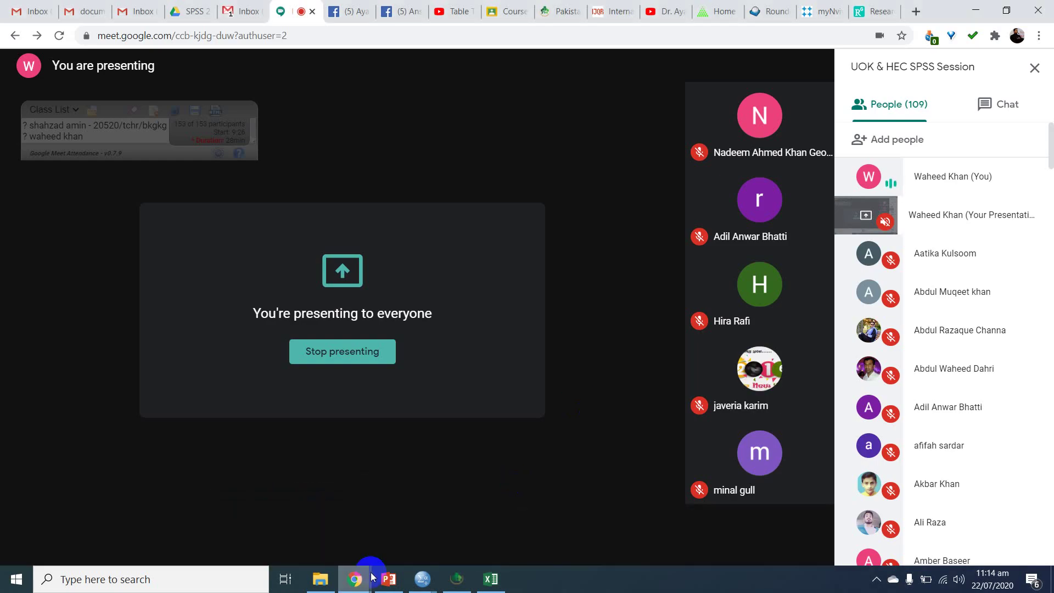
{"action": "left_click", "coordinate": [423, 579]}
{"action": "left_click", "coordinate": [479, 531]}
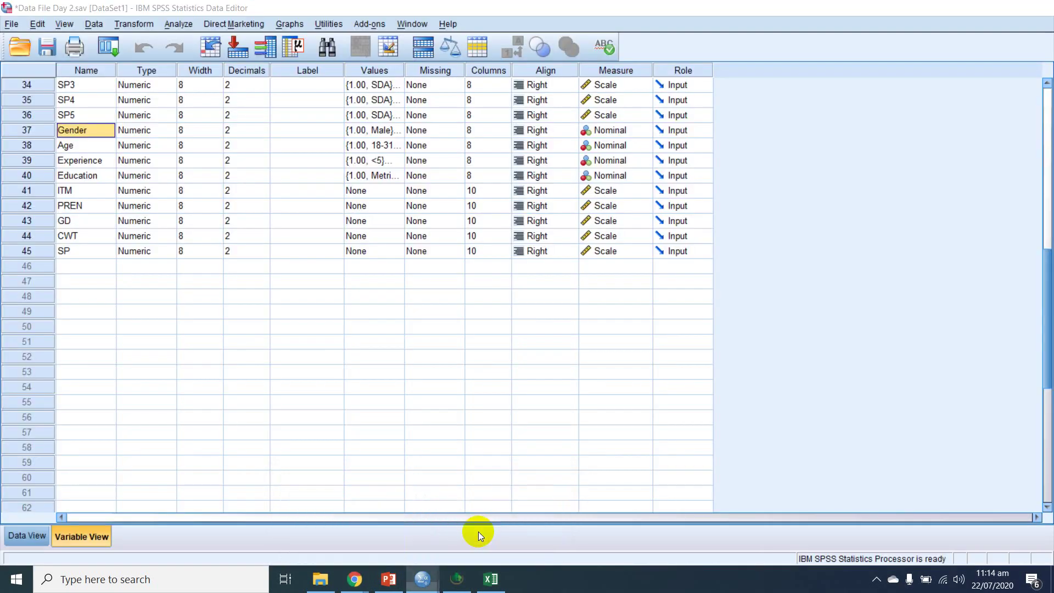
Step: Return to the SPSS output window, rerun the One-Way ANOVA of SP by Age, and view the Tukey Multiple Comparisons and Homogeneous Subsets tables
{"action": "mouse_move", "coordinate": [422, 577]}
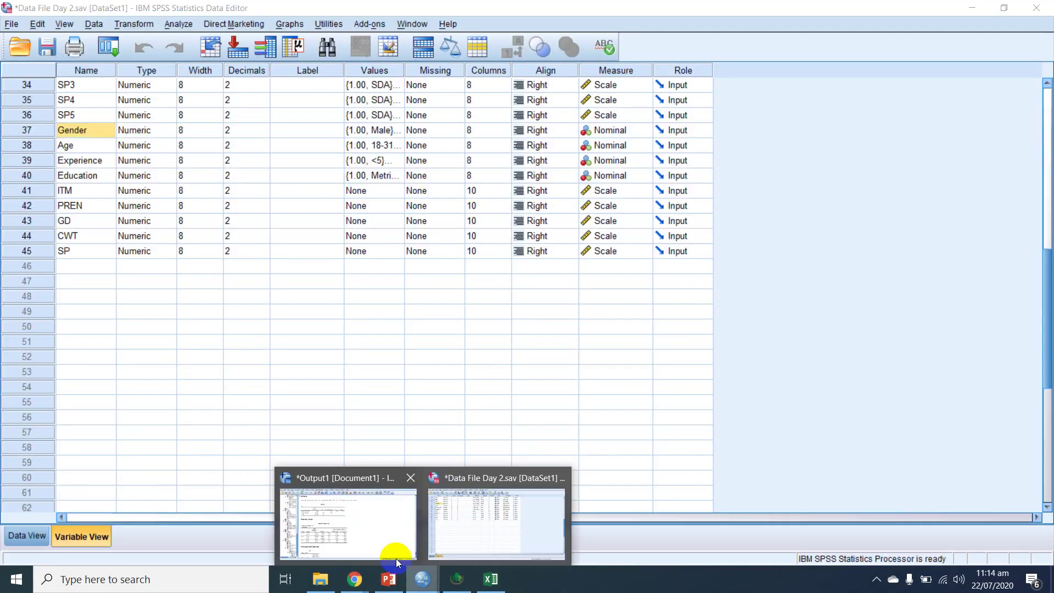
{"action": "left_click", "coordinate": [396, 558]}
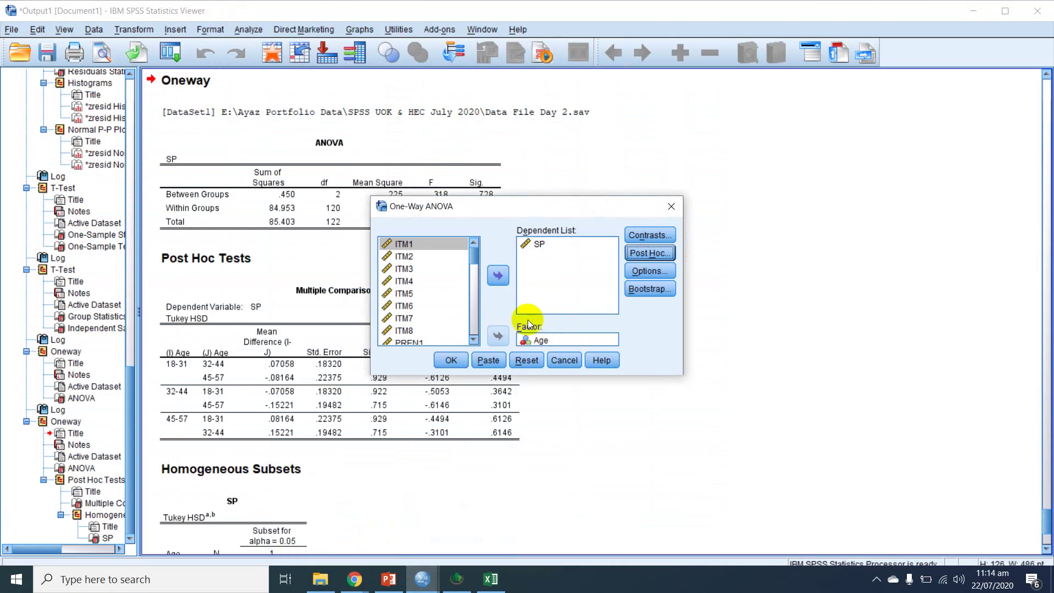
{"action": "left_click", "coordinate": [443, 360]}
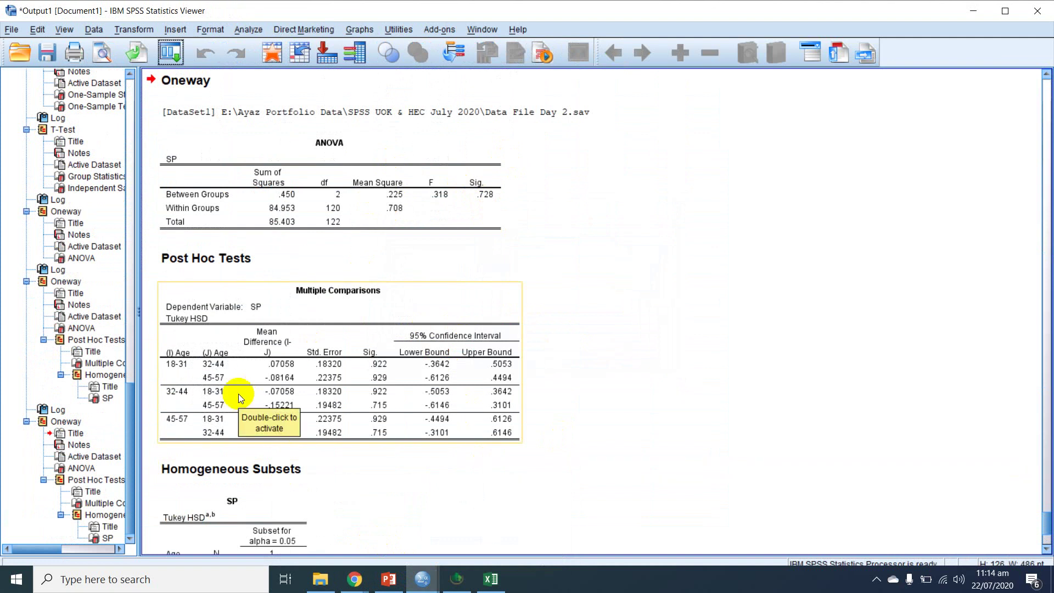
{"action": "scroll", "coordinate": [238, 393], "scroll_direction": "down", "scroll_amount": 3}
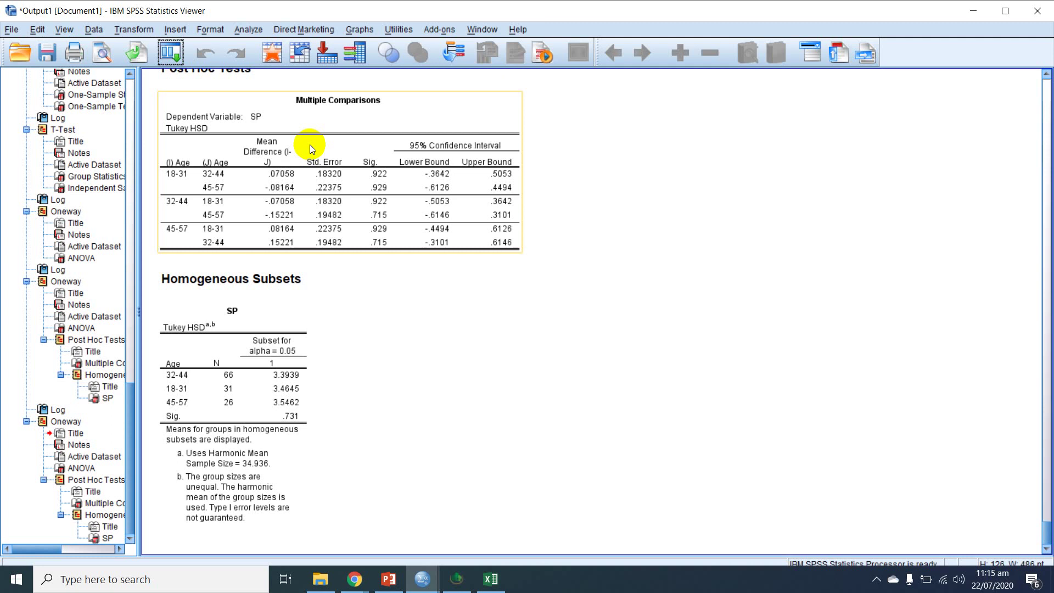
Step: Open the Paired-Samples T Test dialog and reposition it over the middle of the output
{"action": "left_click", "coordinate": [255, 34]}
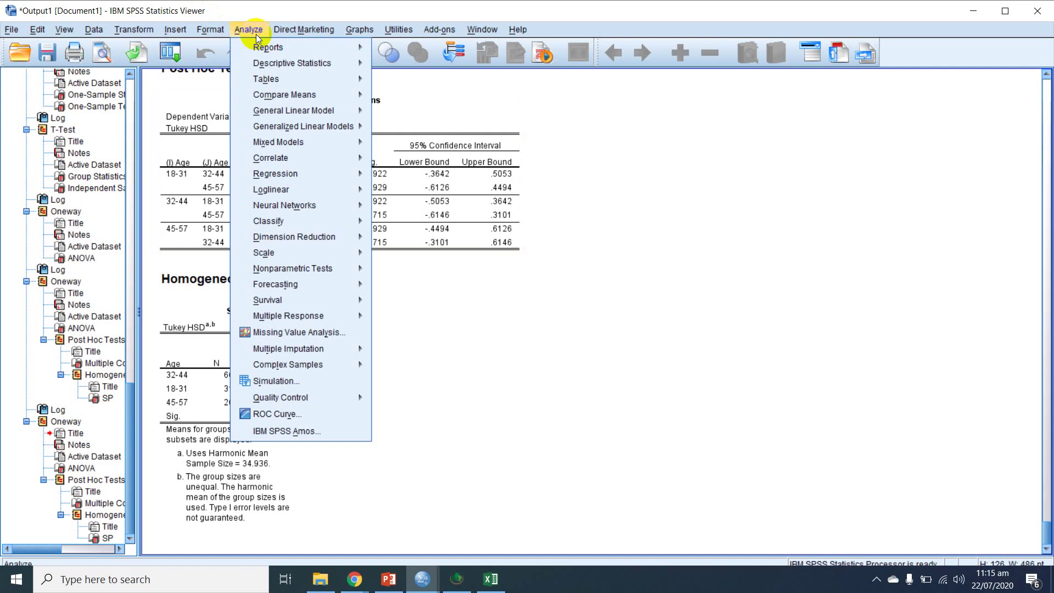
{"action": "mouse_move", "coordinate": [329, 95]}
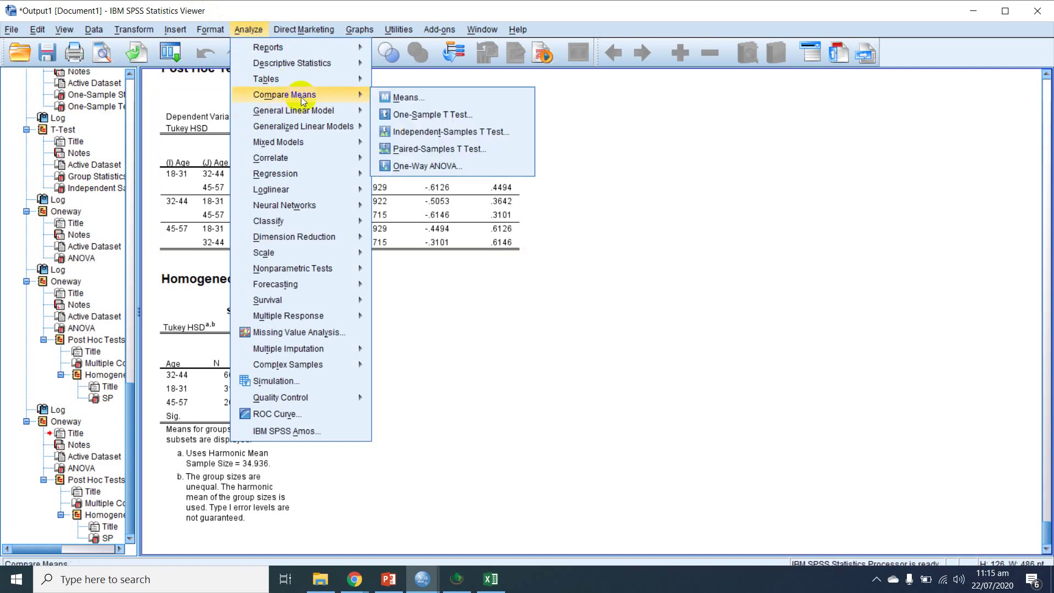
{"action": "left_click", "coordinate": [446, 155]}
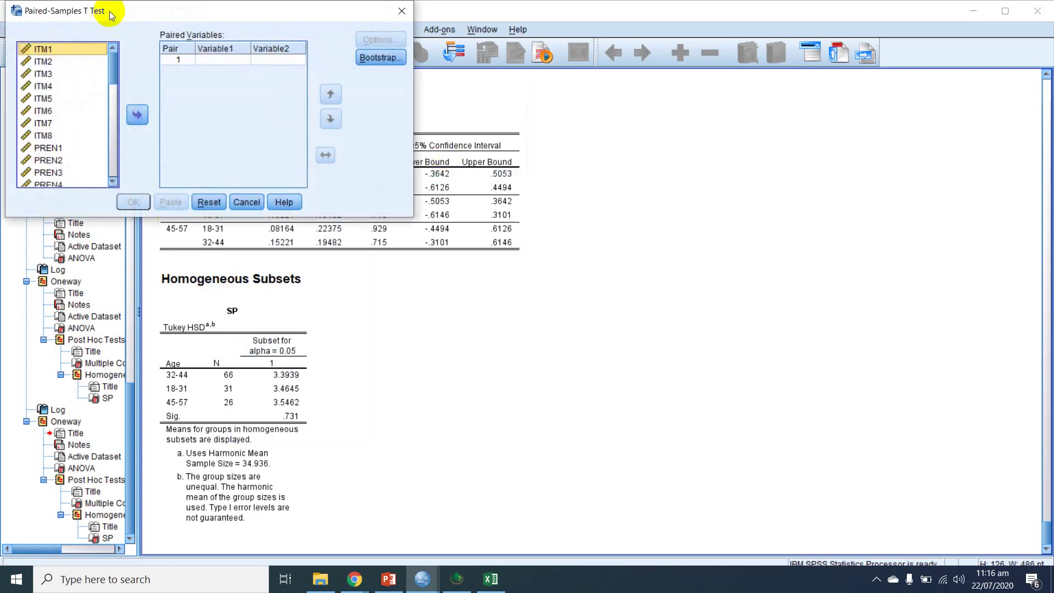
{"action": "left_click_drag", "start_coordinate": [110, 15], "coordinate": [455, 186]}
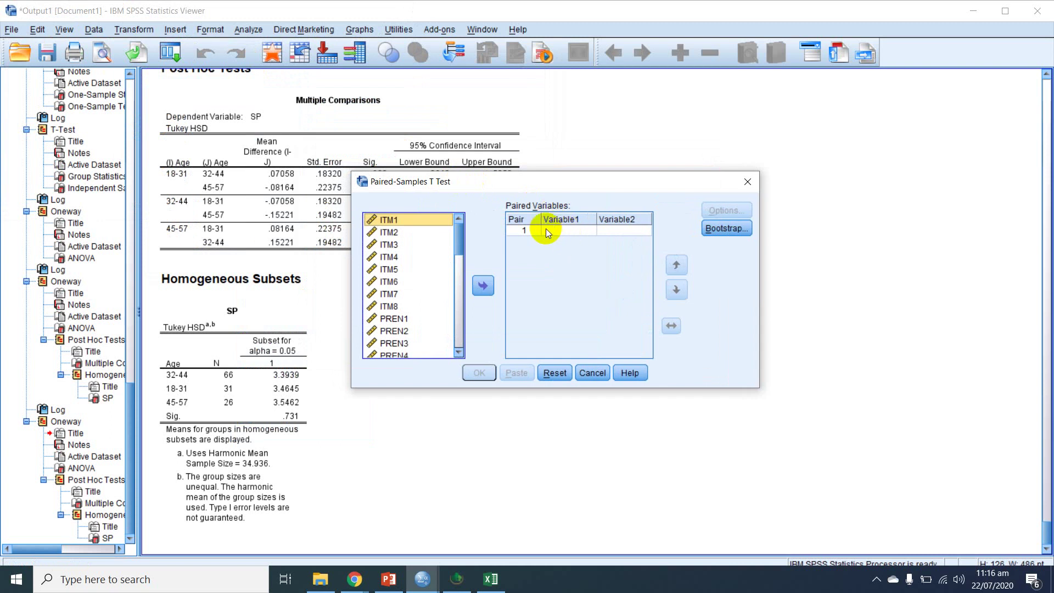
Step: In the dataset's Variable View, rename ITM1 to ITM1bef and ITM2 to ITM2aft
{"action": "left_click", "coordinate": [422, 579]}
{"action": "left_click", "coordinate": [499, 516]}
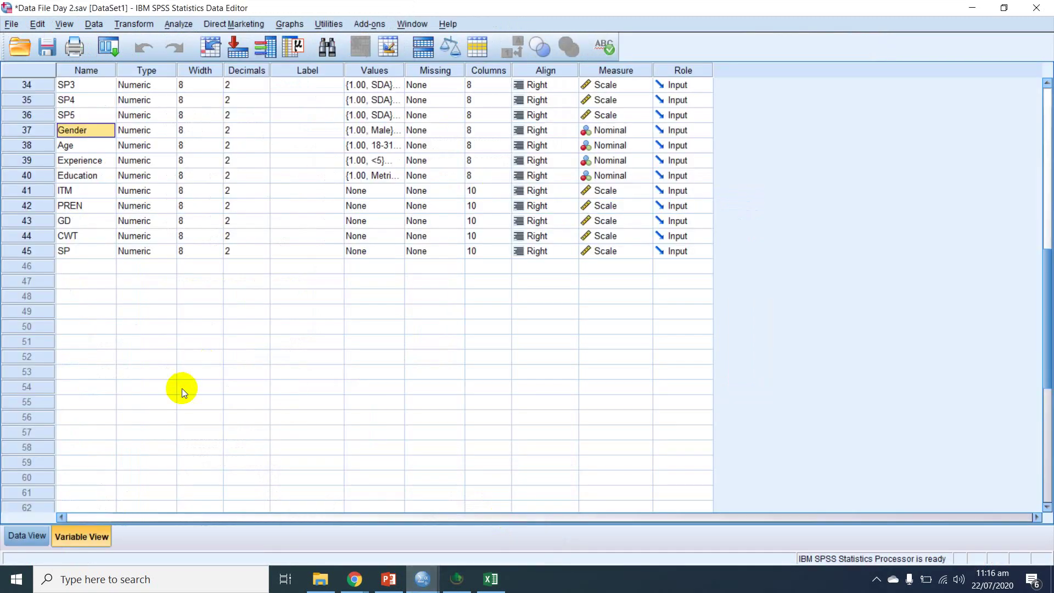
{"action": "scroll", "coordinate": [152, 361], "scroll_direction": "up", "scroll_amount": 11}
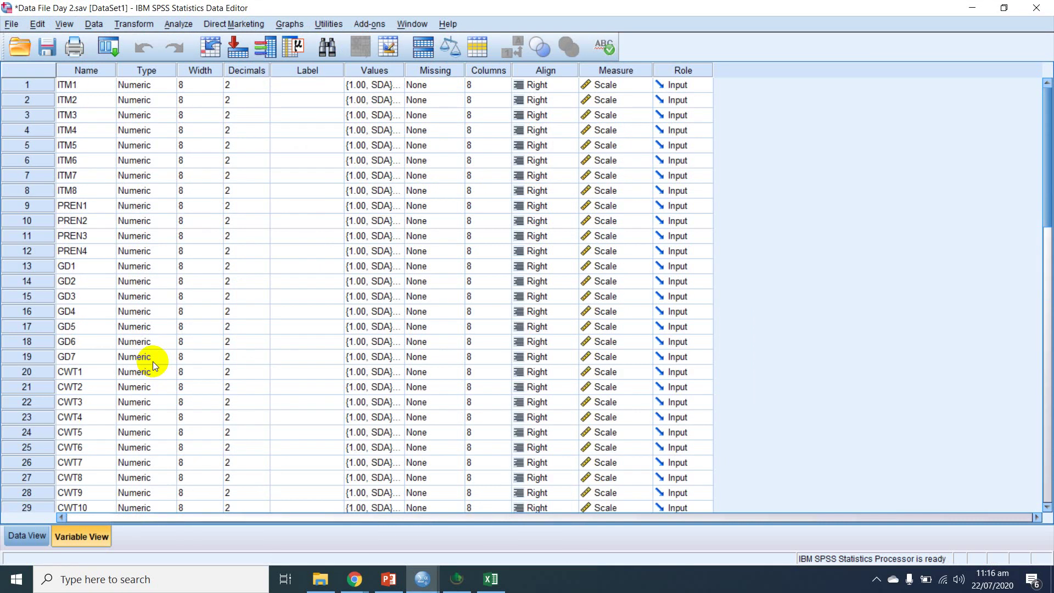
{"action": "double_click", "coordinate": [87, 84]}
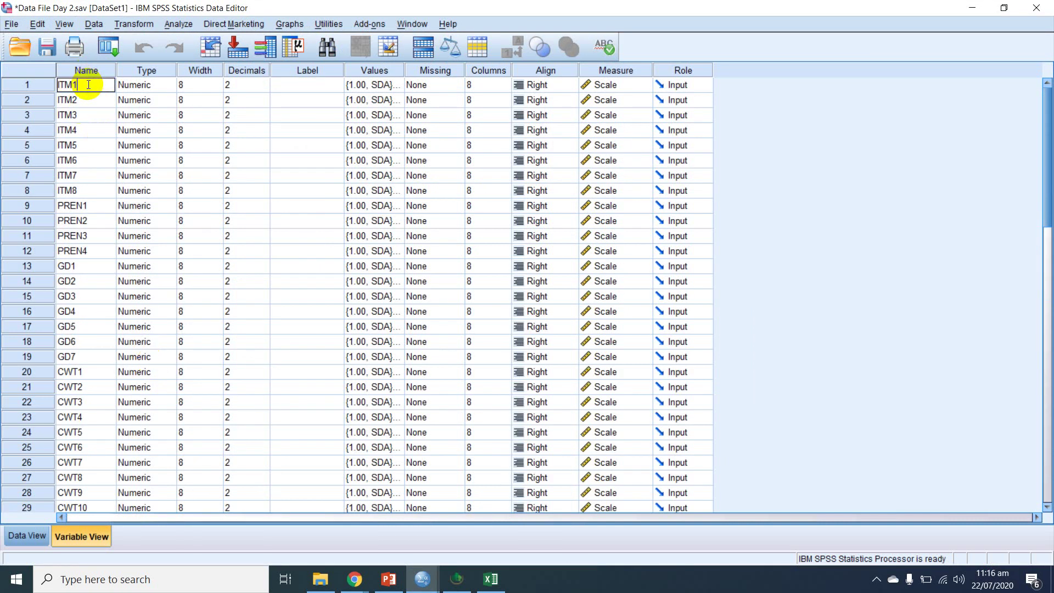
{"action": "type", "text": "bef"}
{"action": "left_click", "coordinate": [85, 100]}
{"action": "type", "text": "aft"}
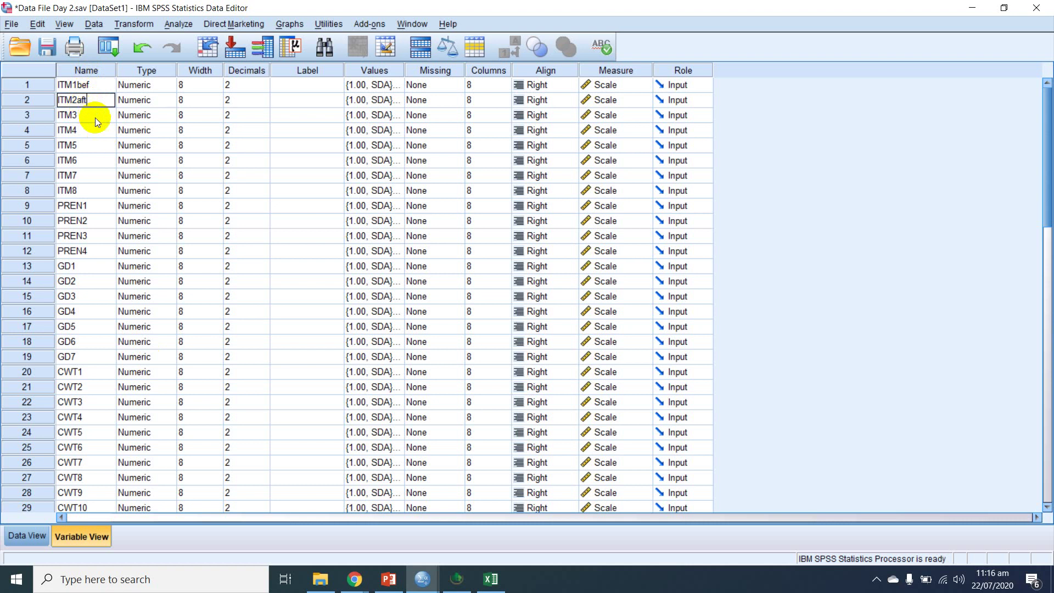
{"action": "key", "text": "Return"}
{"action": "left_click", "coordinate": [71, 84]}
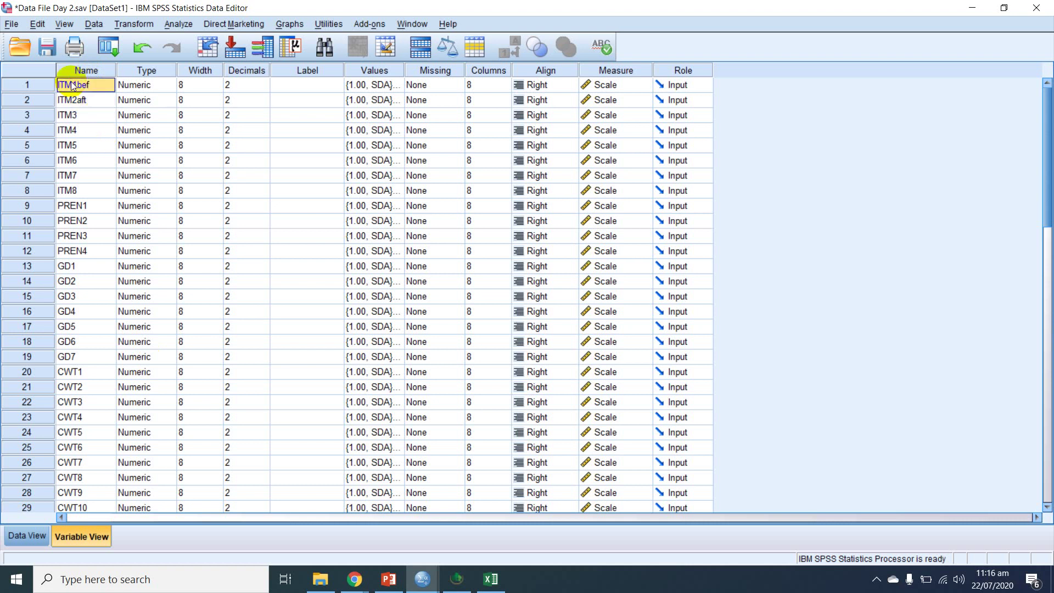
{"action": "left_click", "coordinate": [91, 101]}
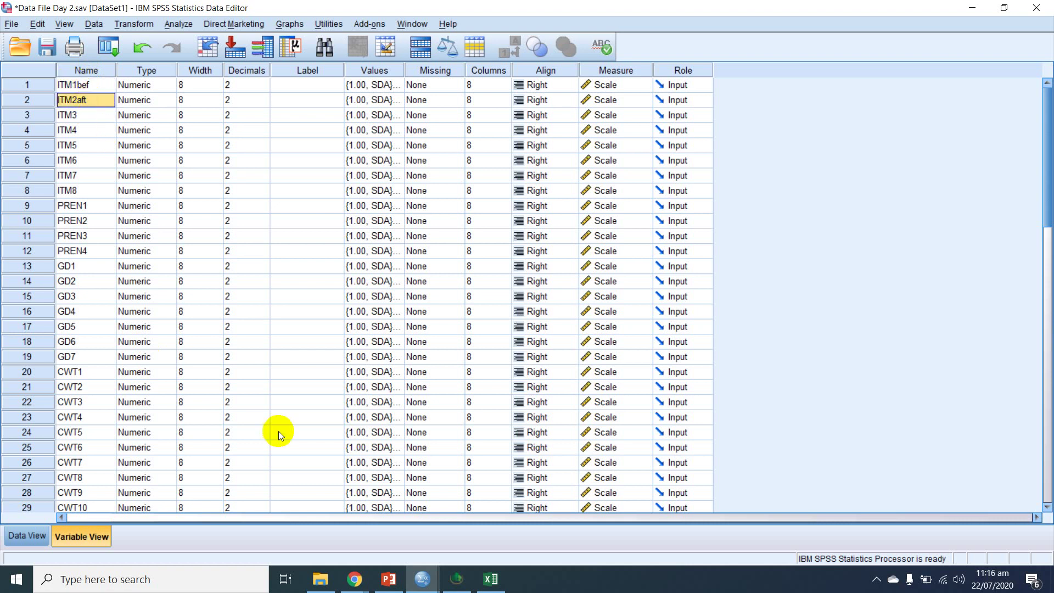
Step: Set up Pair 1 of the Paired-Samples T Test with ITM1bef as Variable1 and ITM2aft as Variable2
{"action": "mouse_move", "coordinate": [434, 585]}
{"action": "left_click", "coordinate": [387, 543]}
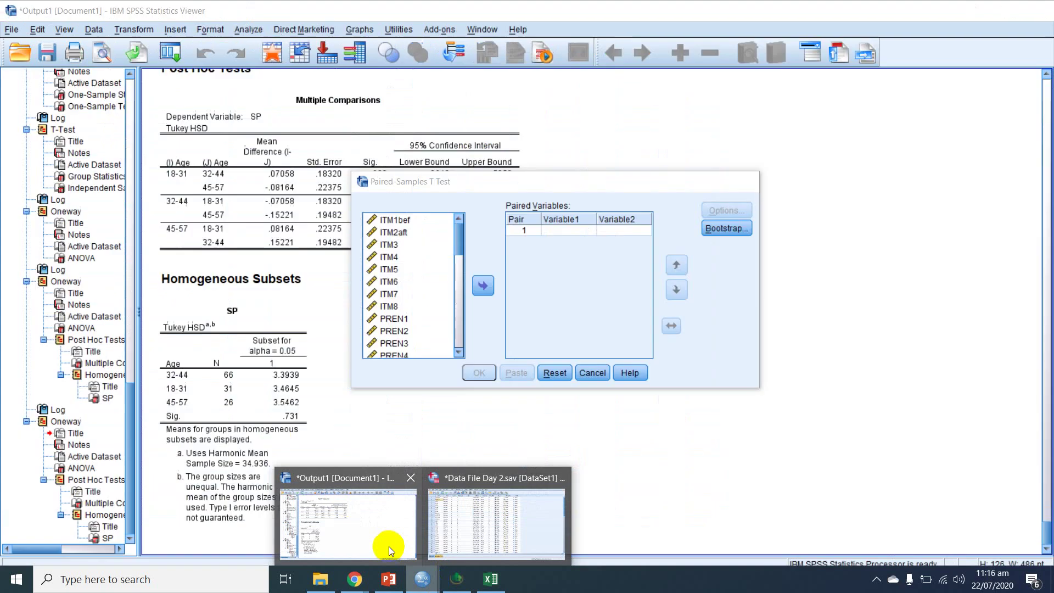
{"action": "left_click", "coordinate": [382, 221]}
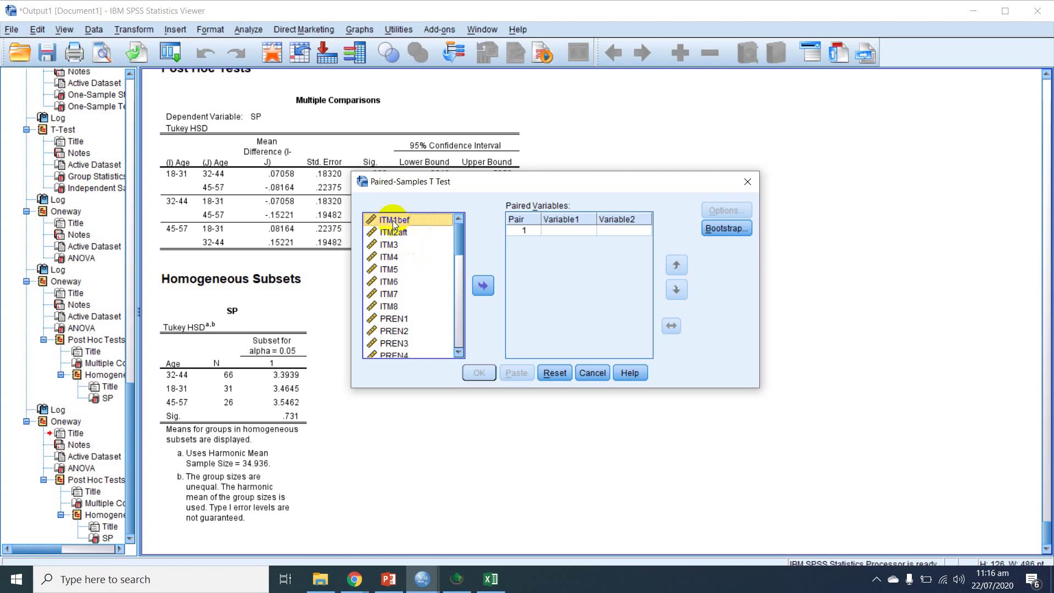
{"action": "left_click", "coordinate": [483, 284]}
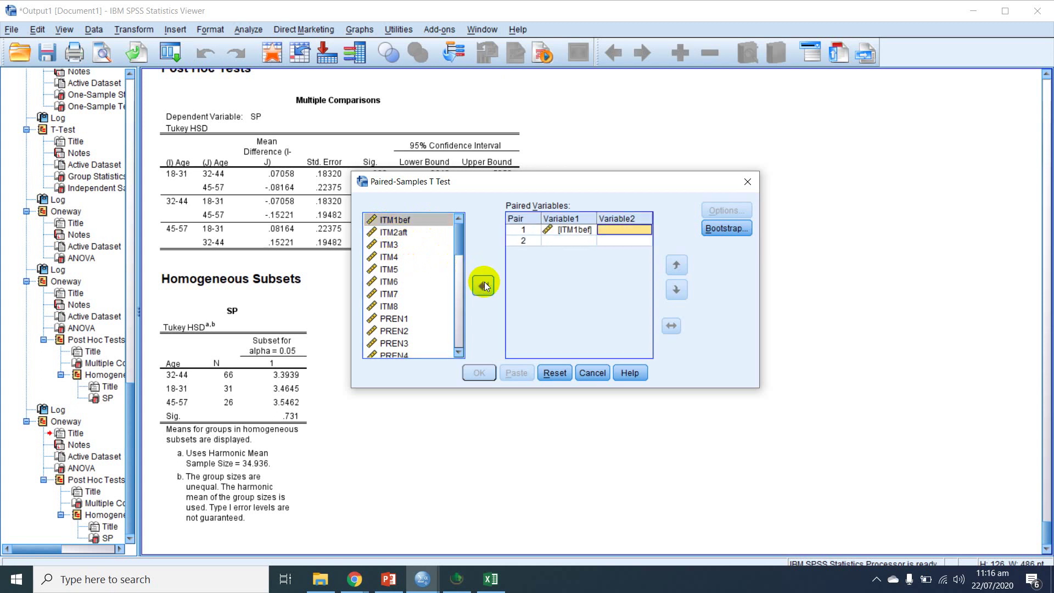
{"action": "left_click", "coordinate": [409, 236]}
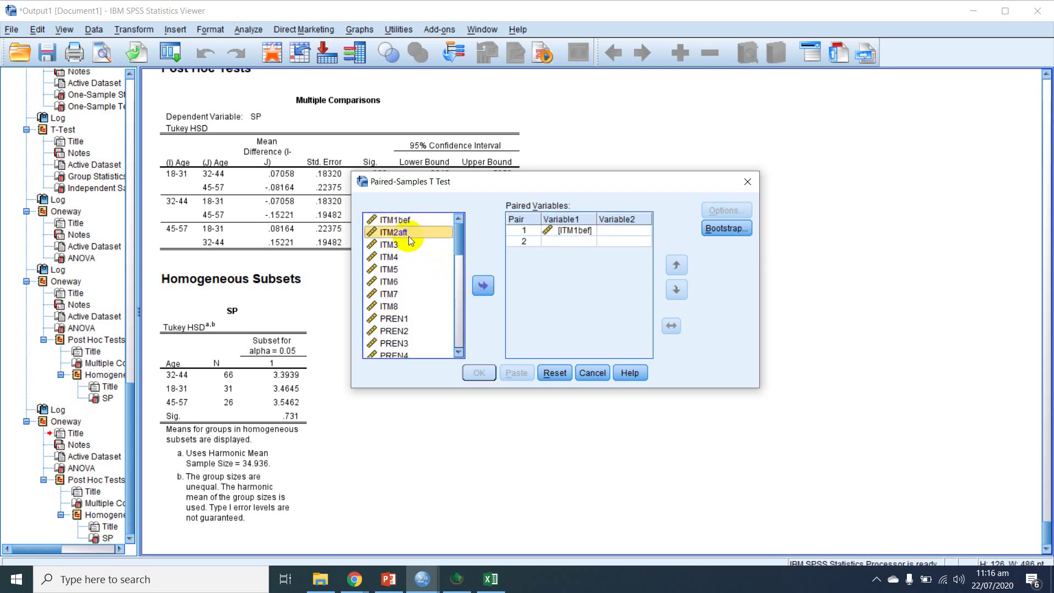
{"action": "left_click", "coordinate": [488, 280]}
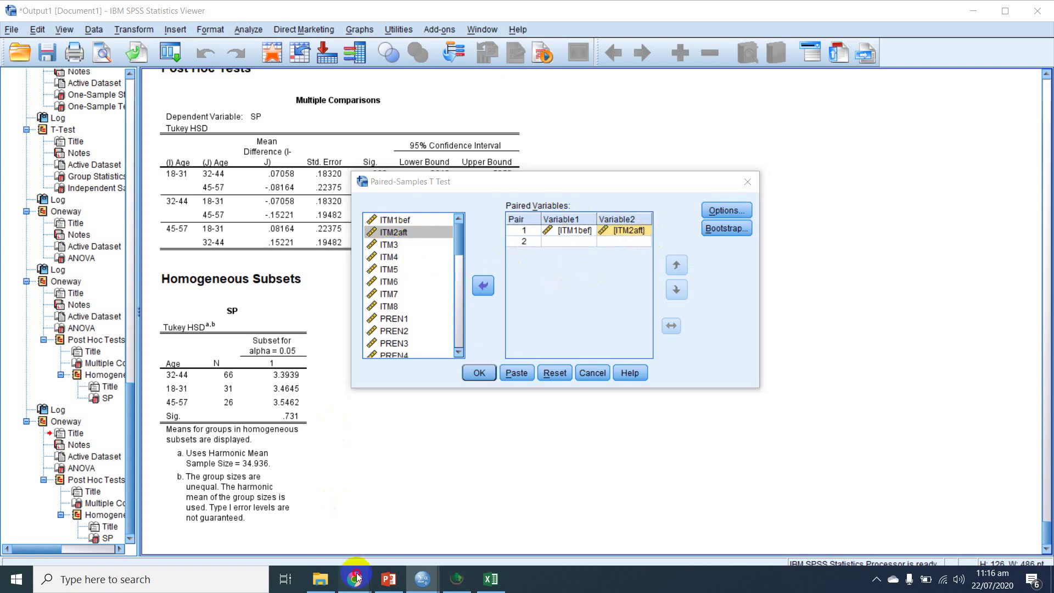
Step: Check the Google Meet session in Chrome and minimize it to return to SPSS
{"action": "mouse_move", "coordinate": [355, 579]}
{"action": "left_click", "coordinate": [301, 515]}
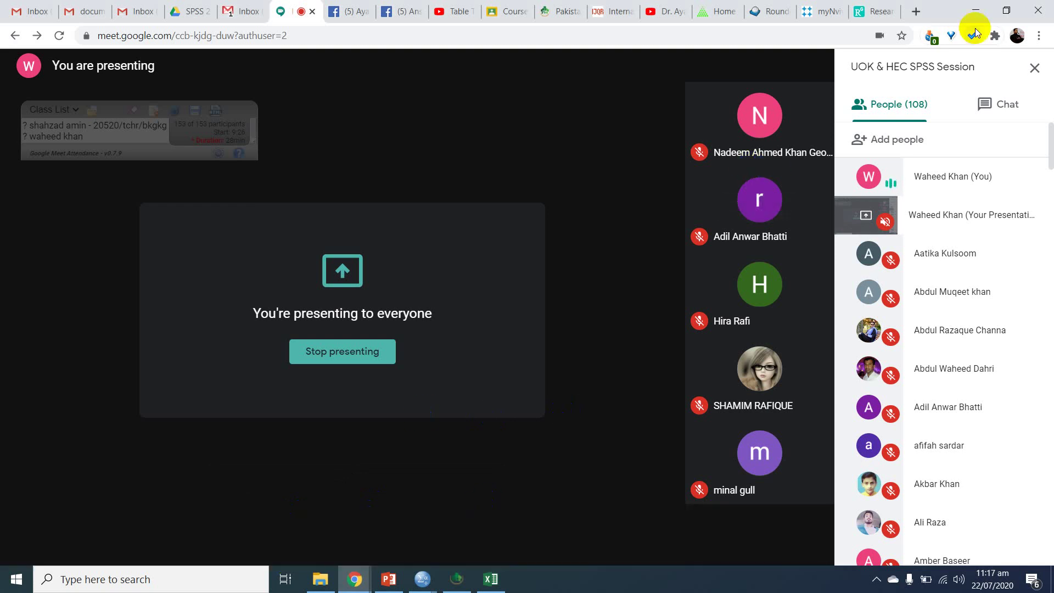
{"action": "left_click", "coordinate": [975, 10]}
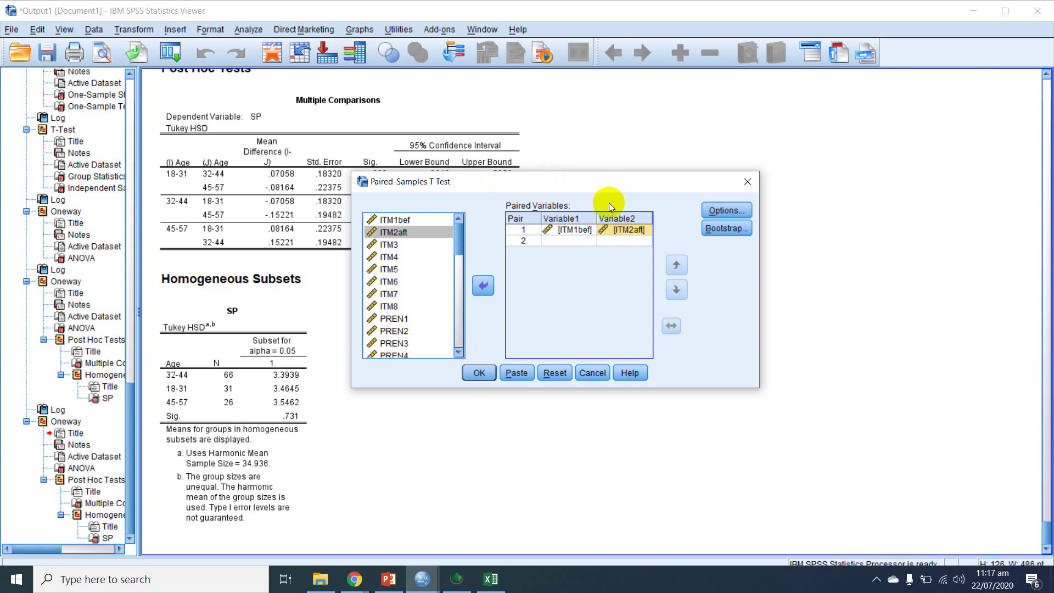
Step: Run the paired-samples t test of ITM1bef and ITM2aft and examine the Paired Samples Test table's mean difference and significance
{"action": "left_click", "coordinate": [488, 378]}
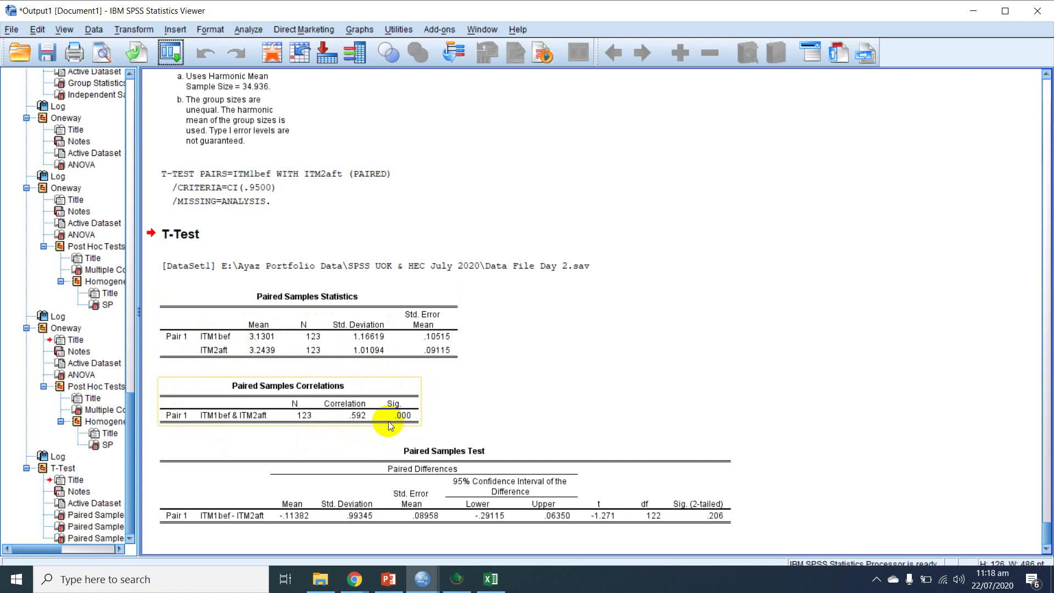
{"action": "left_click", "coordinate": [225, 514]}
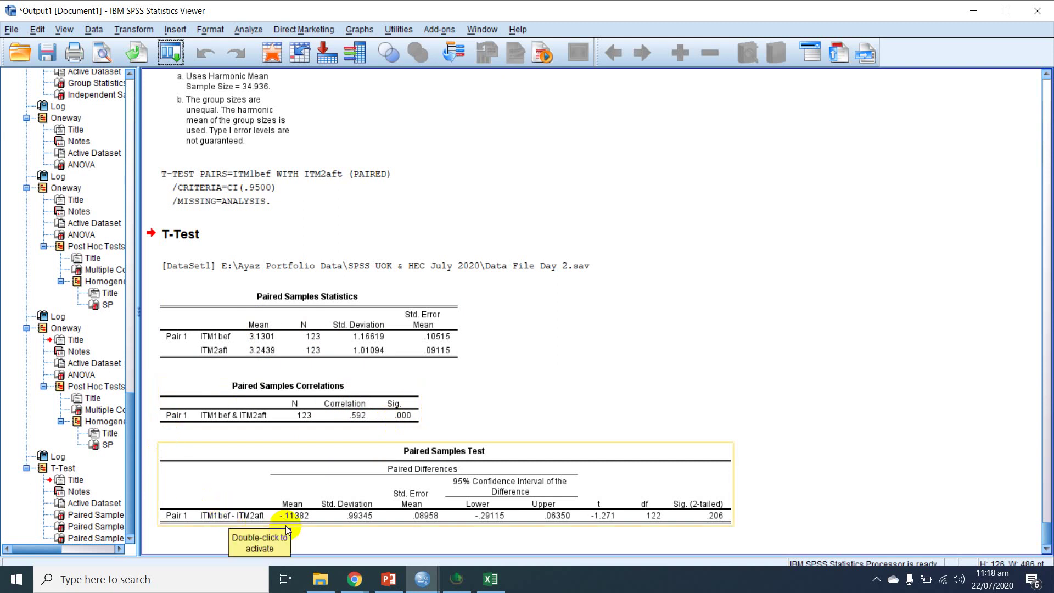
{"action": "left_click", "coordinate": [769, 519]}
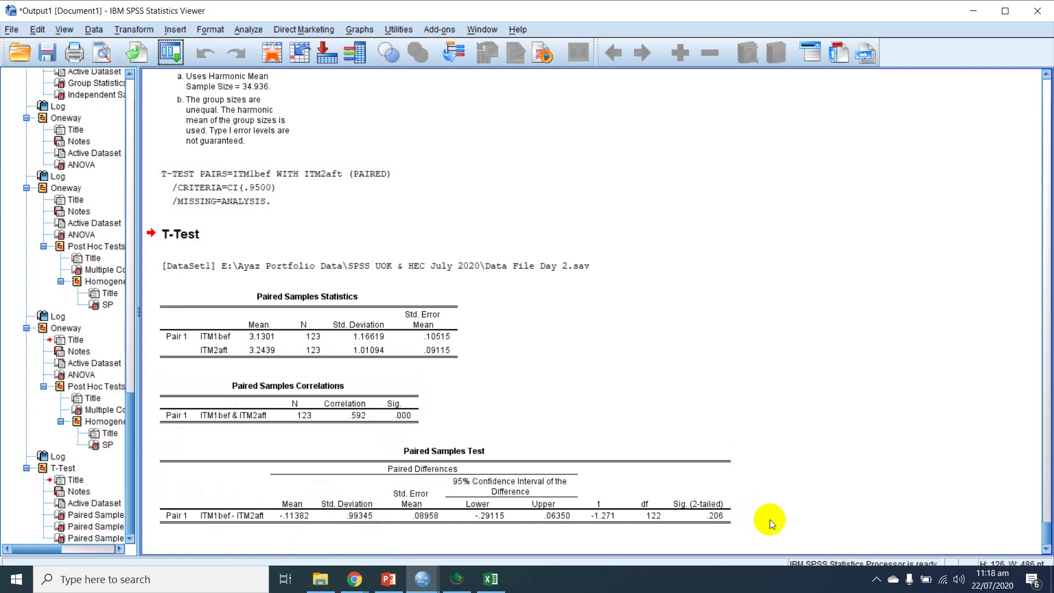
{"action": "left_click", "coordinate": [695, 516]}
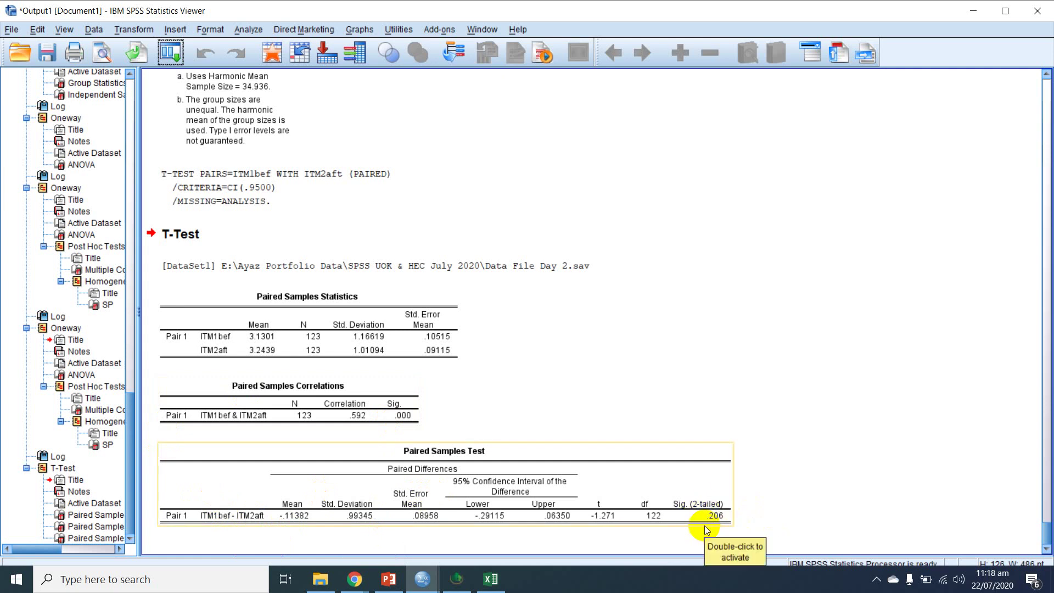
Step: Check the Google Meet session in Chrome, then return to SPSS and select the Paired Samples Test table
{"action": "left_click", "coordinate": [713, 522]}
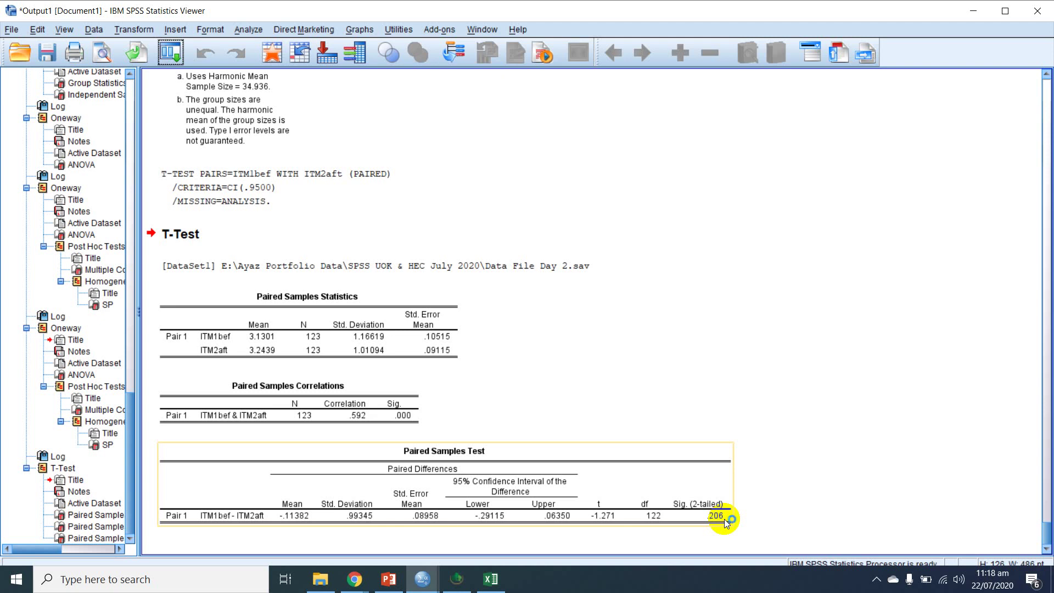
{"action": "left_click", "coordinate": [383, 538]}
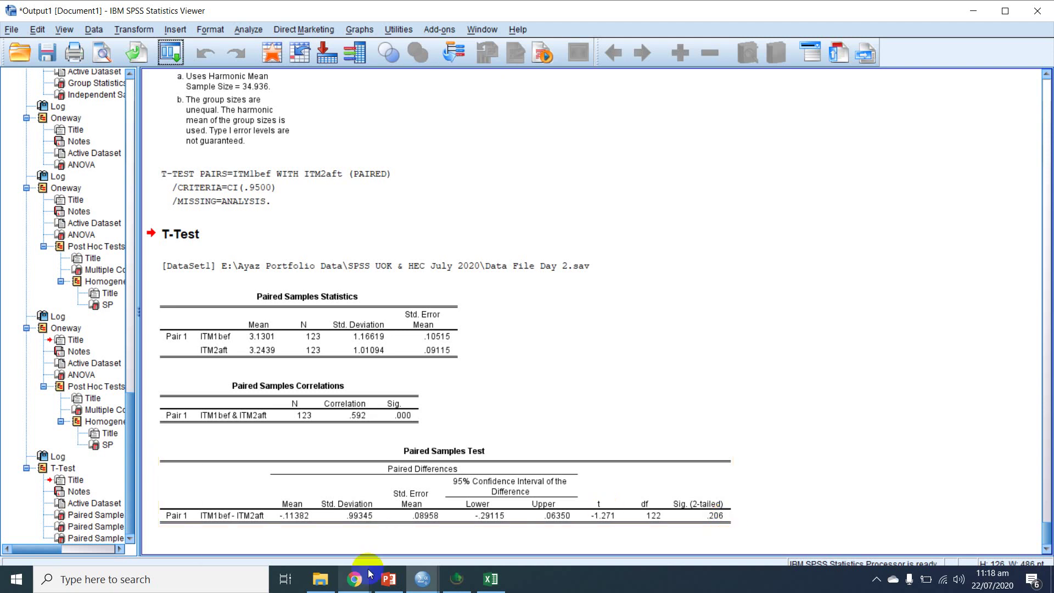
{"action": "mouse_move", "coordinate": [355, 579]}
{"action": "left_click", "coordinate": [274, 499]}
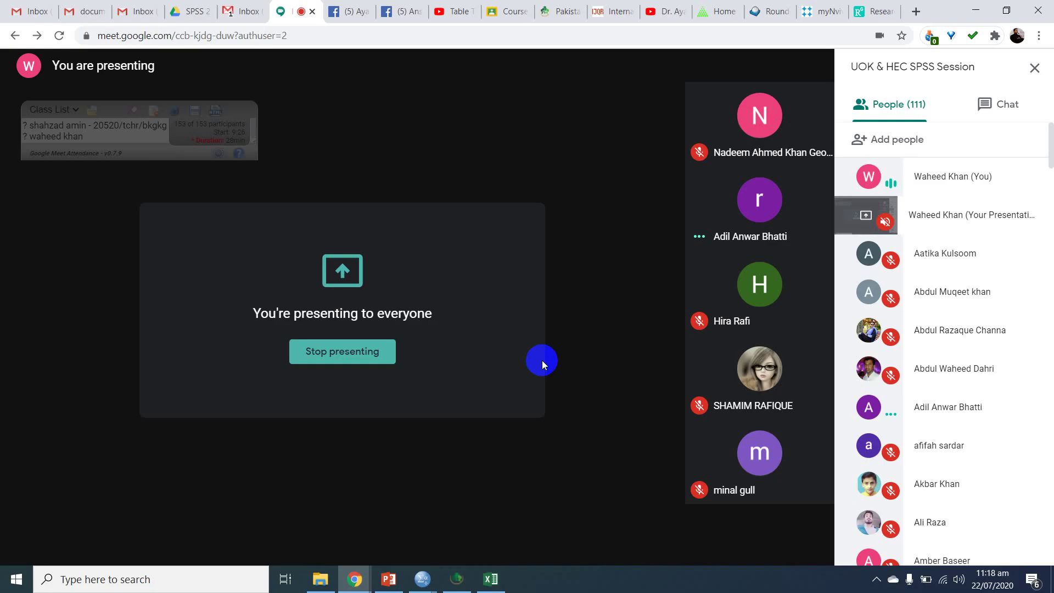
{"action": "left_click", "coordinate": [973, 11]}
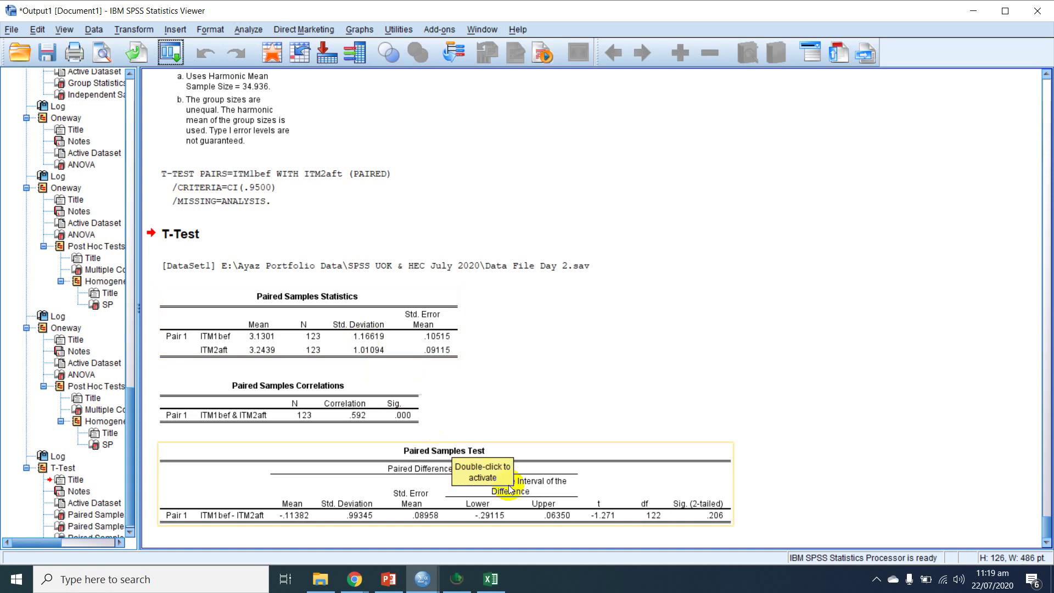
{"action": "left_click", "coordinate": [529, 505]}
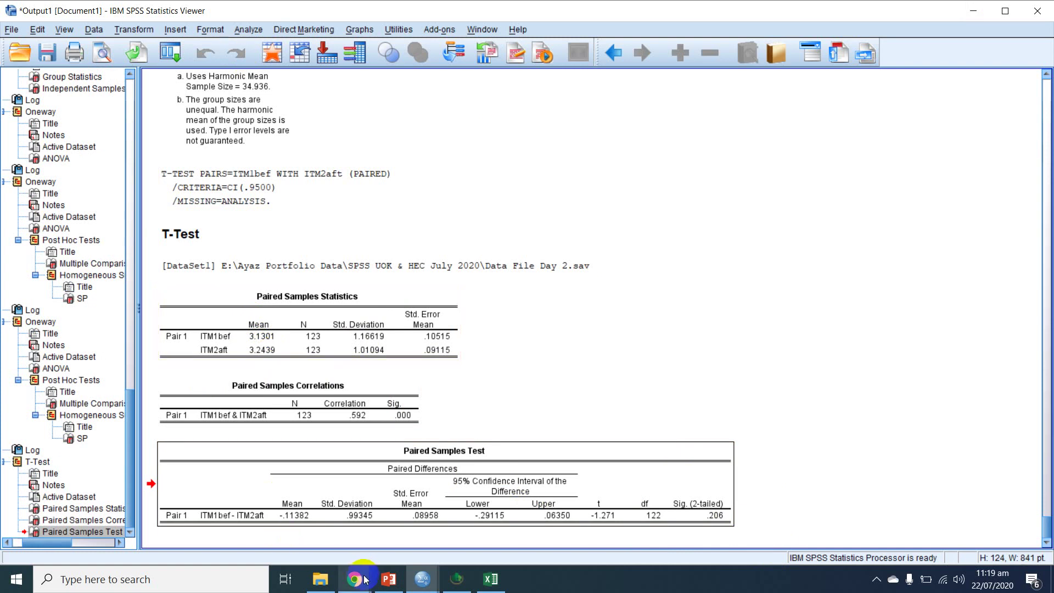
Step: Switch to the Google Meet session in Chrome and admit the two people waiting to join
{"action": "mouse_move", "coordinate": [341, 586]}
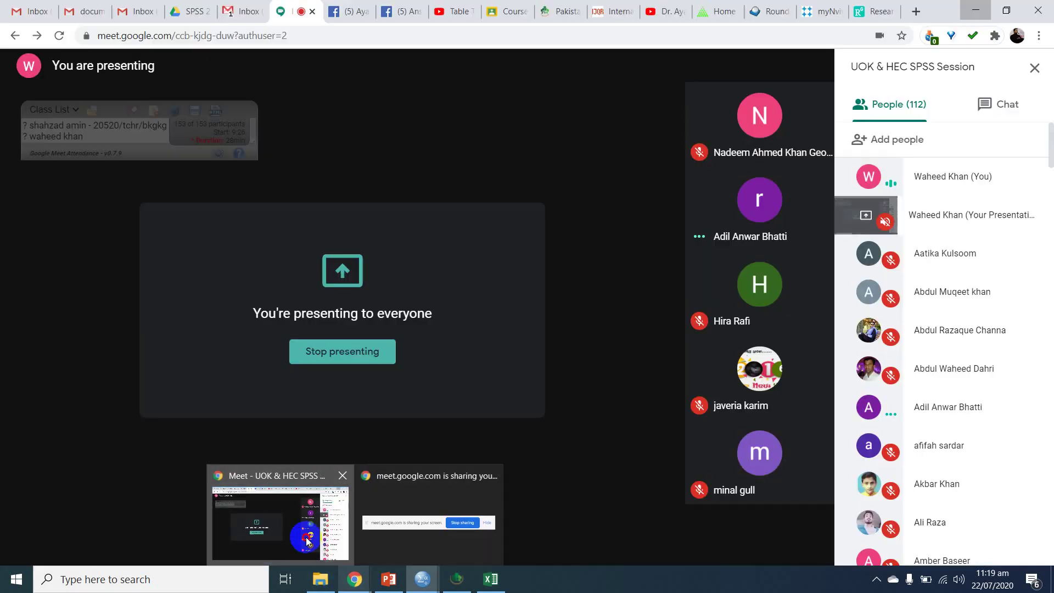
{"action": "left_click", "coordinate": [305, 537]}
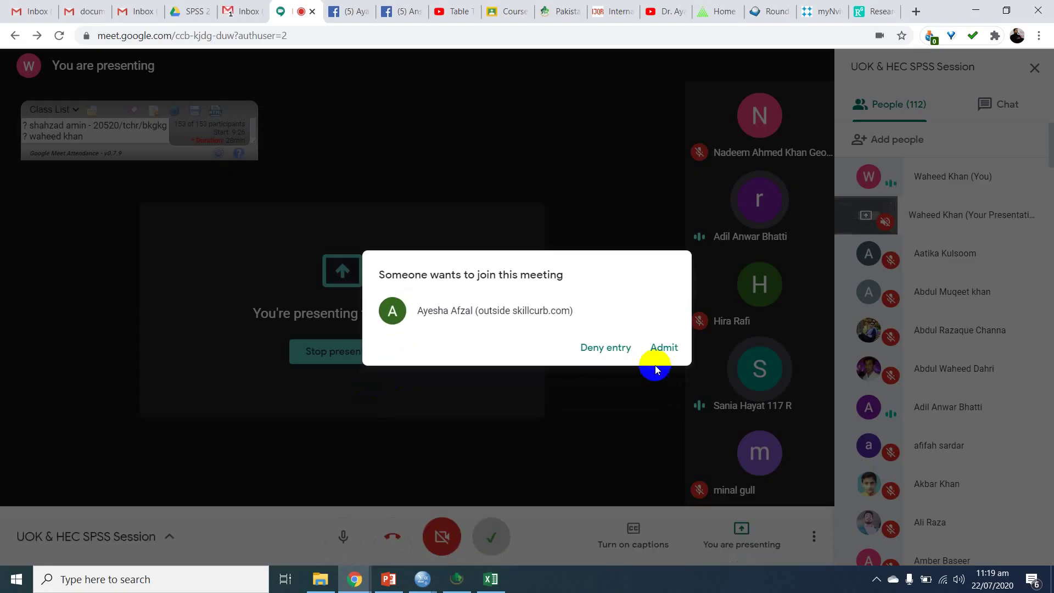
{"action": "left_click", "coordinate": [664, 349]}
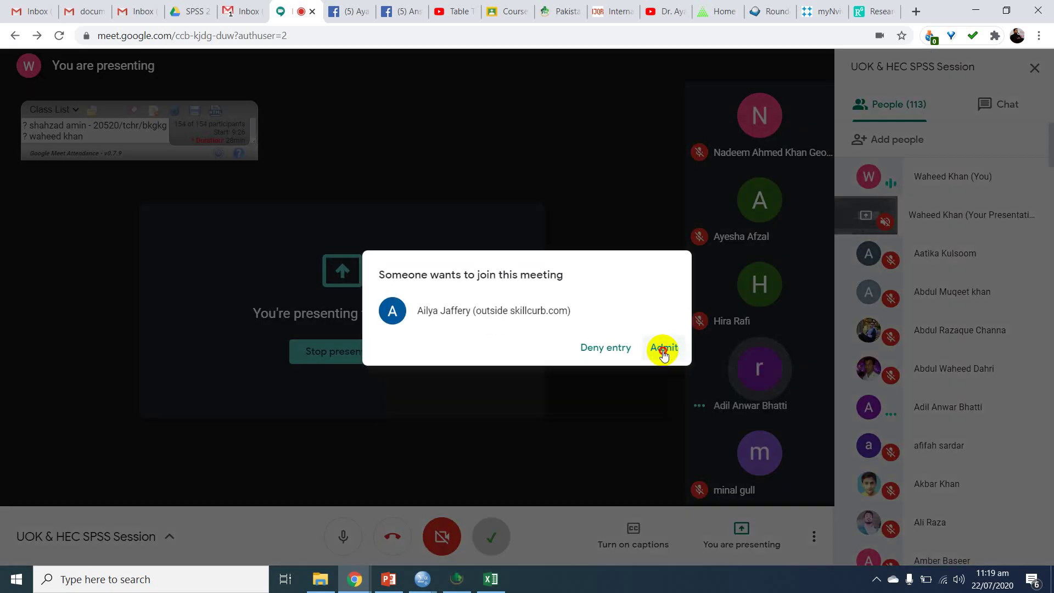
{"action": "left_click", "coordinate": [664, 349]}
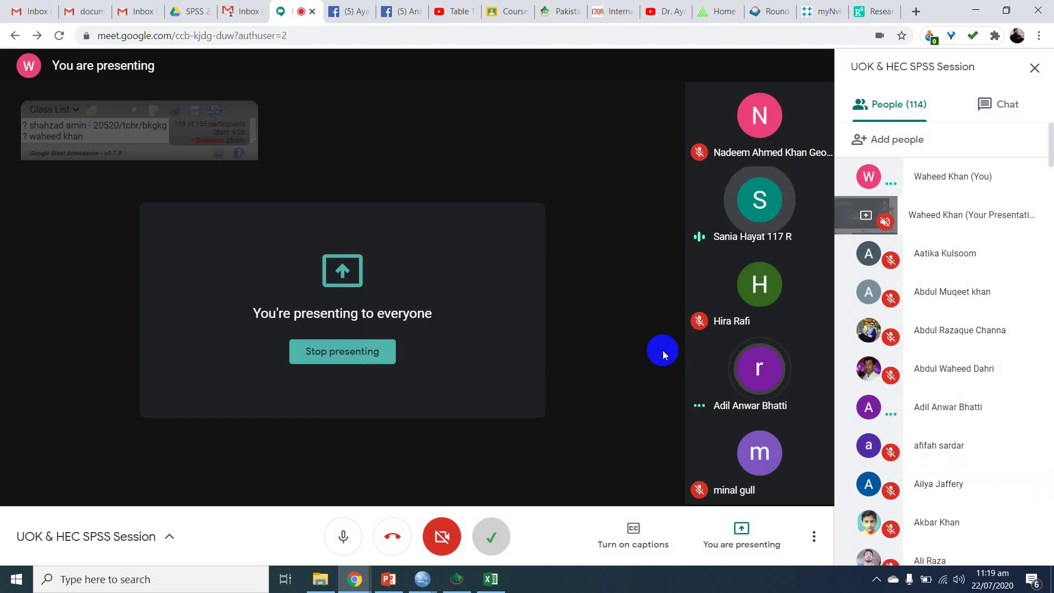
Step: Save the Meet attendance list as the CSV file "Class List (2020-07-22) (3)" and minimize Chrome to return to SPSS
{"action": "left_click", "coordinate": [199, 110]}
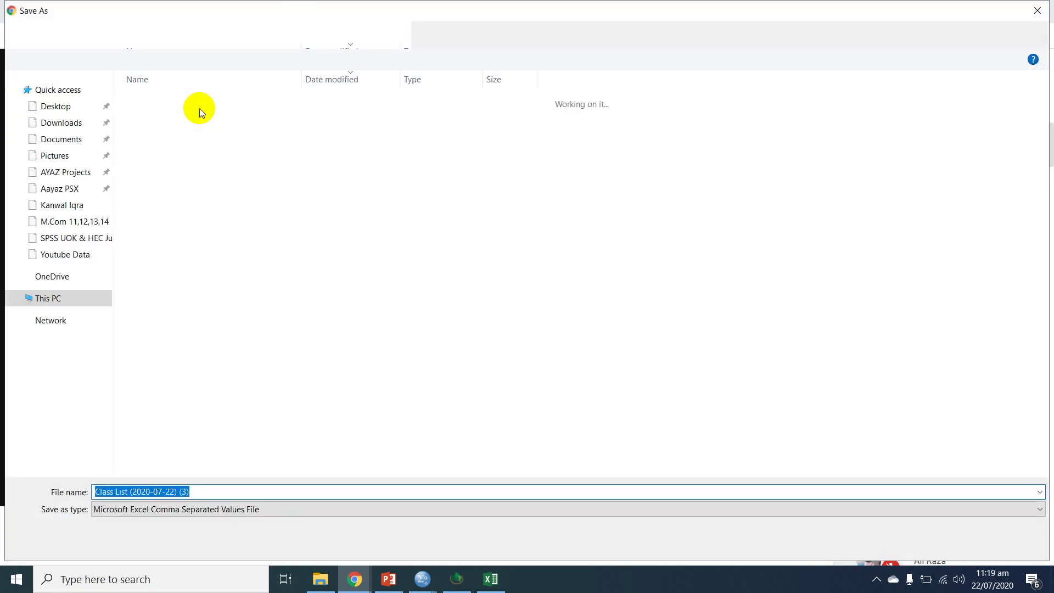
{"action": "key", "text": "Return"}
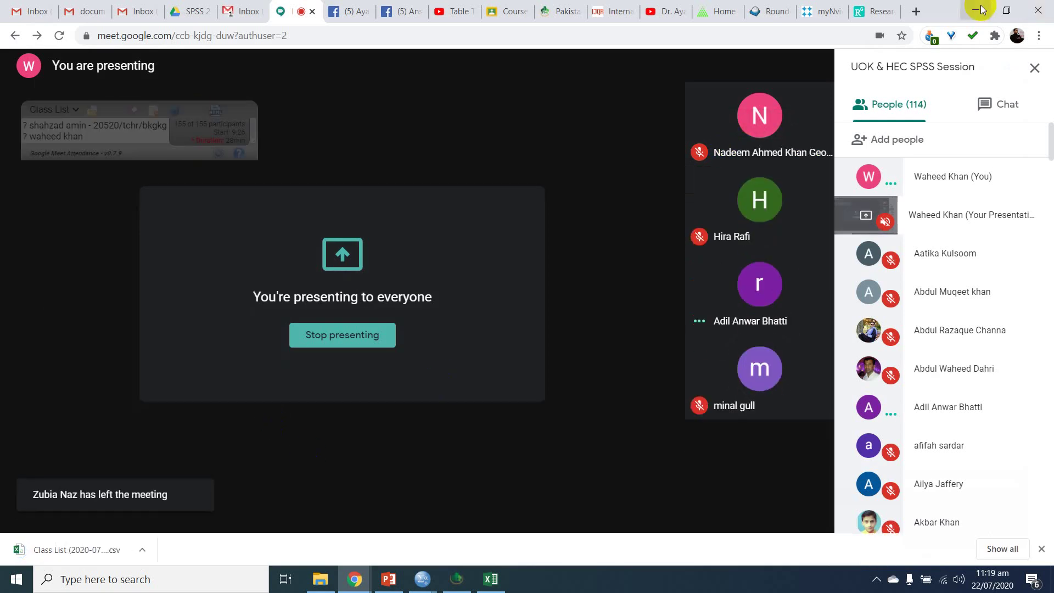
{"action": "left_click", "coordinate": [977, 9]}
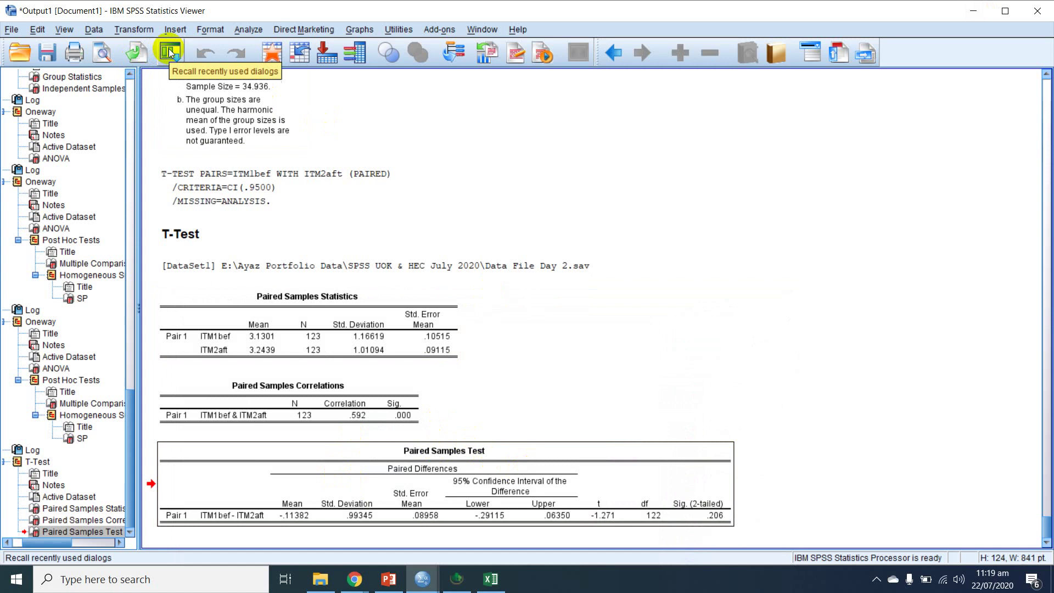
Step: Examine the means in the Paired Samples Statistics table and the significance in the Paired Samples Test table
{"action": "left_click", "coordinate": [247, 29]}
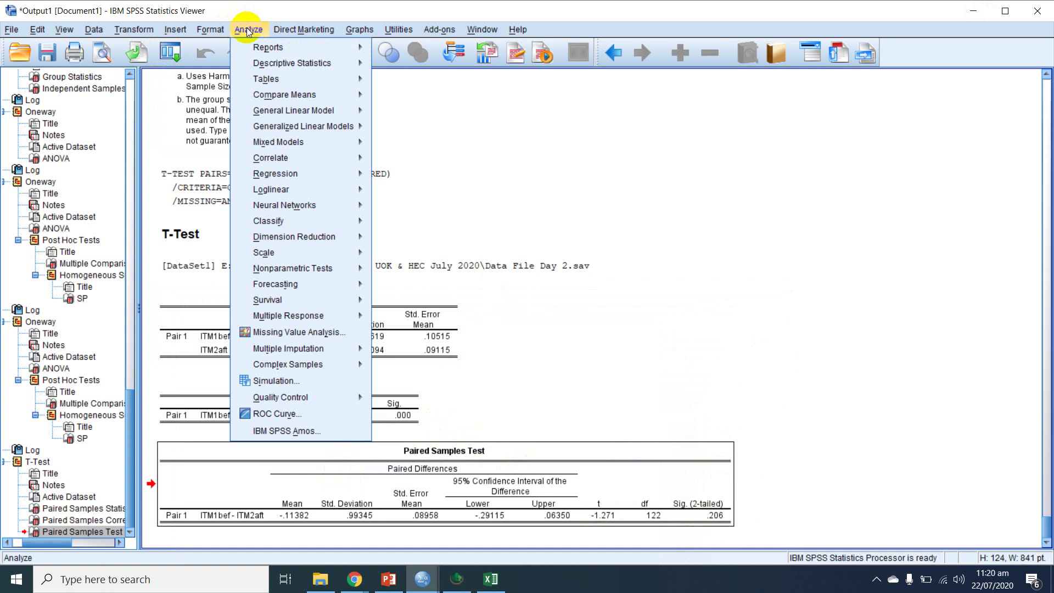
{"action": "mouse_move", "coordinate": [311, 97]}
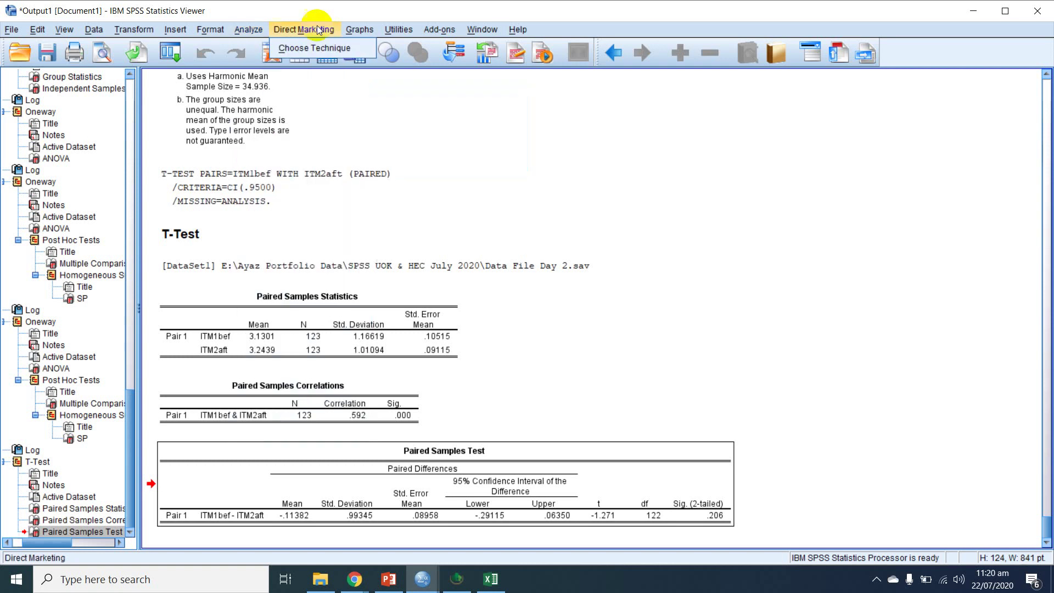
{"action": "left_click", "coordinate": [320, 8]}
{"action": "left_click", "coordinate": [249, 310]}
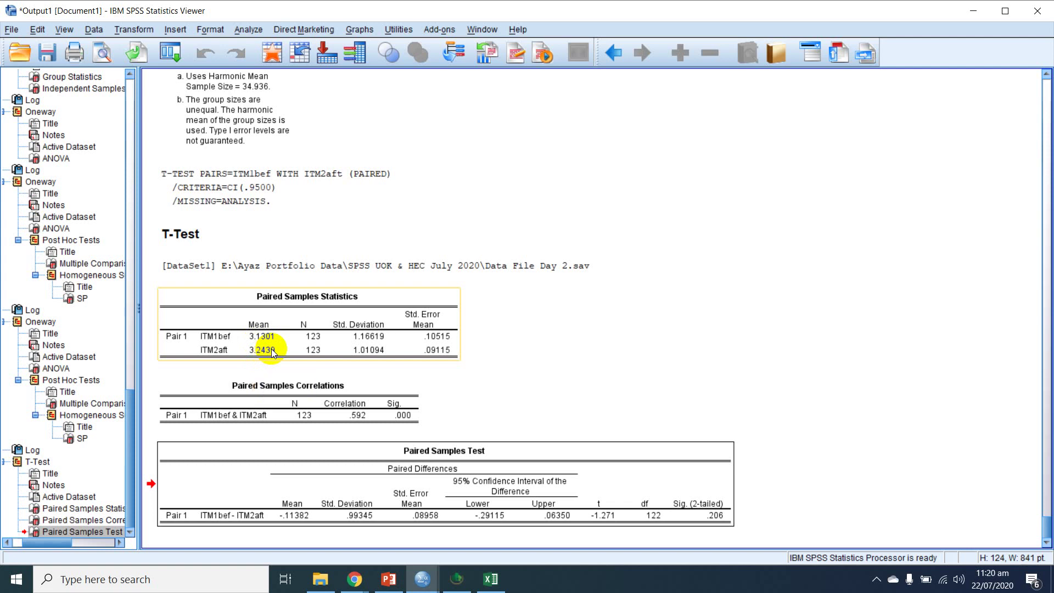
{"action": "left_click", "coordinate": [269, 371]}
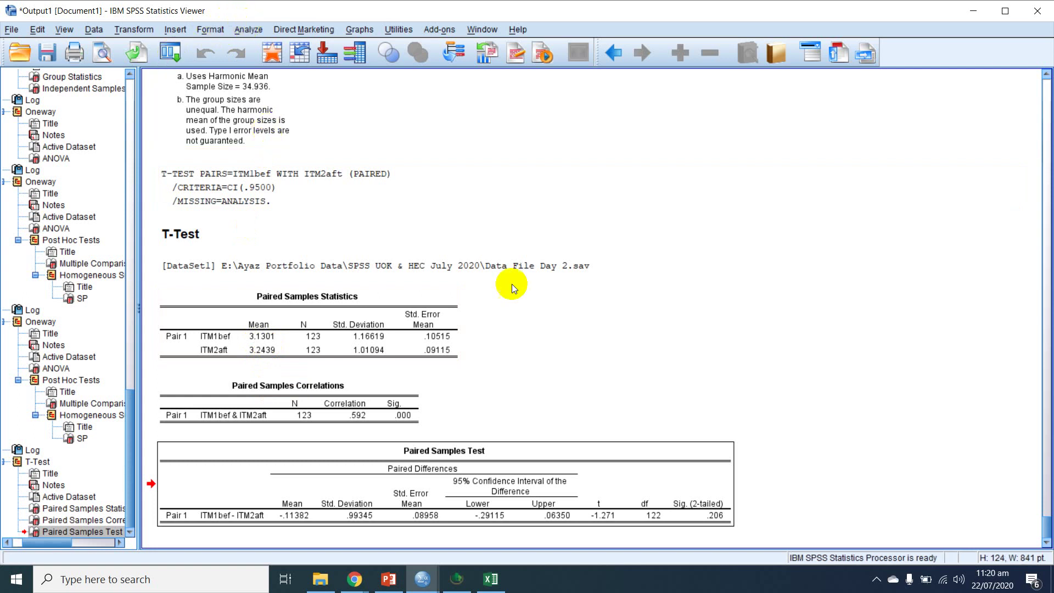
{"action": "left_click", "coordinate": [696, 516]}
Step: Reset the Paired-Samples T Test setup and assign ITM1bef as Variable1 and ITM2aft as Variable2 of Pair 1
{"action": "left_click", "coordinate": [237, 34]}
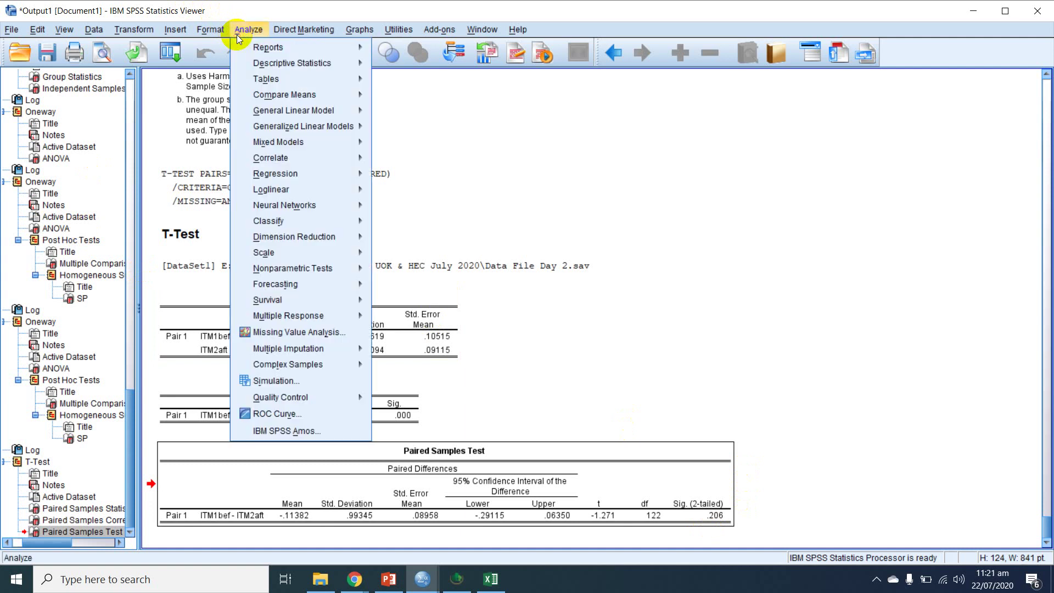
{"action": "mouse_move", "coordinate": [343, 115]}
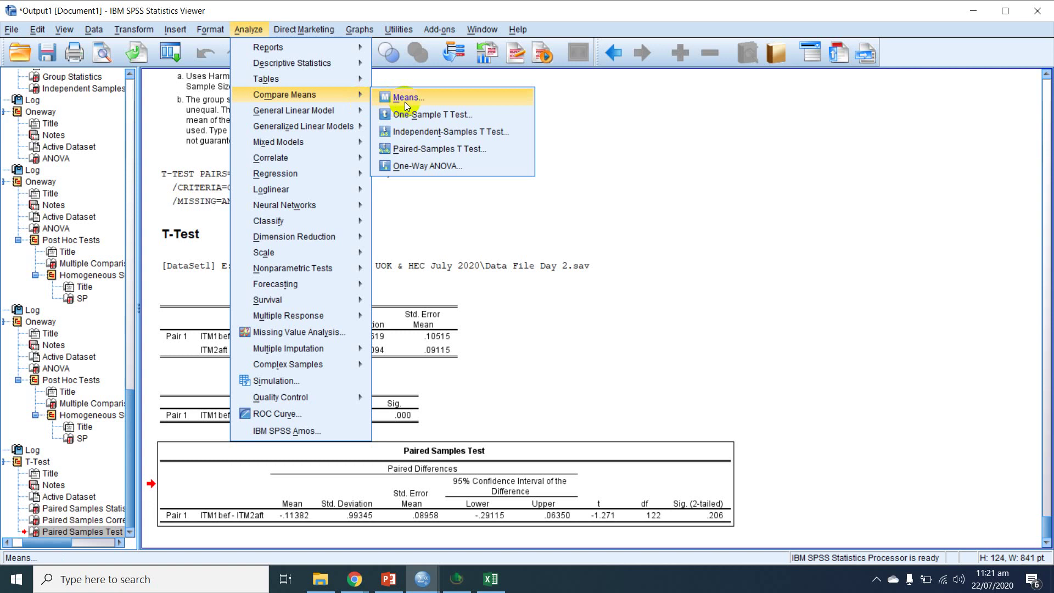
{"action": "left_click", "coordinate": [429, 152]}
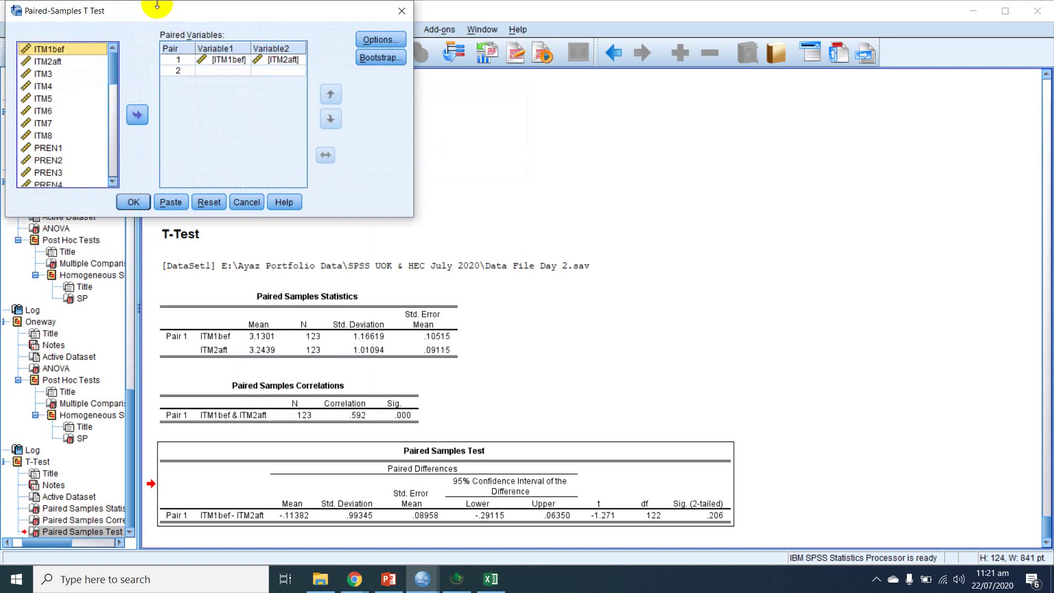
{"action": "left_click_drag", "start_coordinate": [160, 9], "coordinate": [549, 187]}
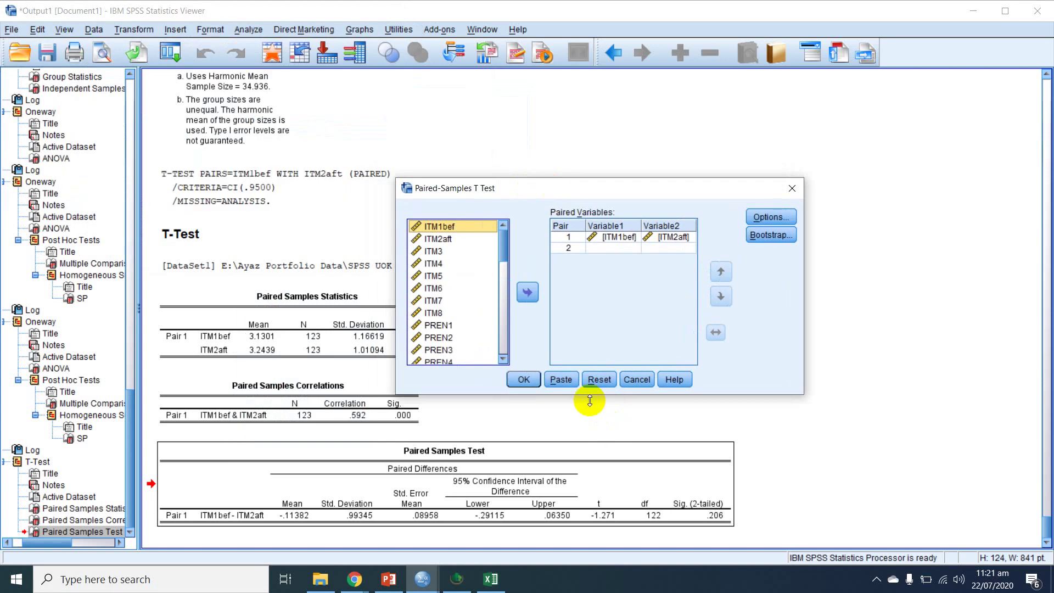
{"action": "left_click", "coordinate": [597, 380]}
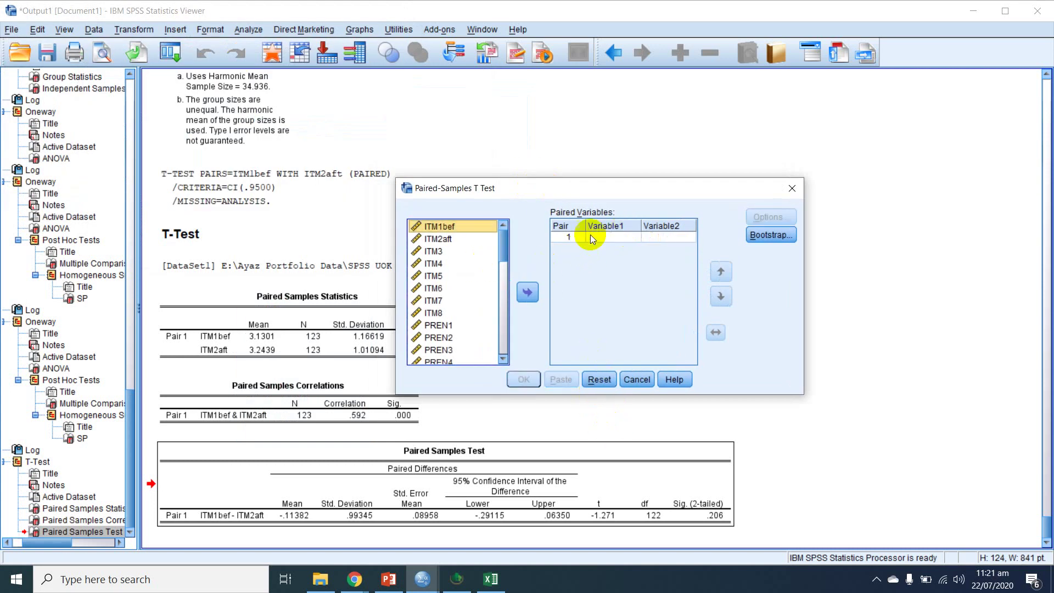
{"action": "left_click", "coordinate": [434, 242], "text": "ctrl"}
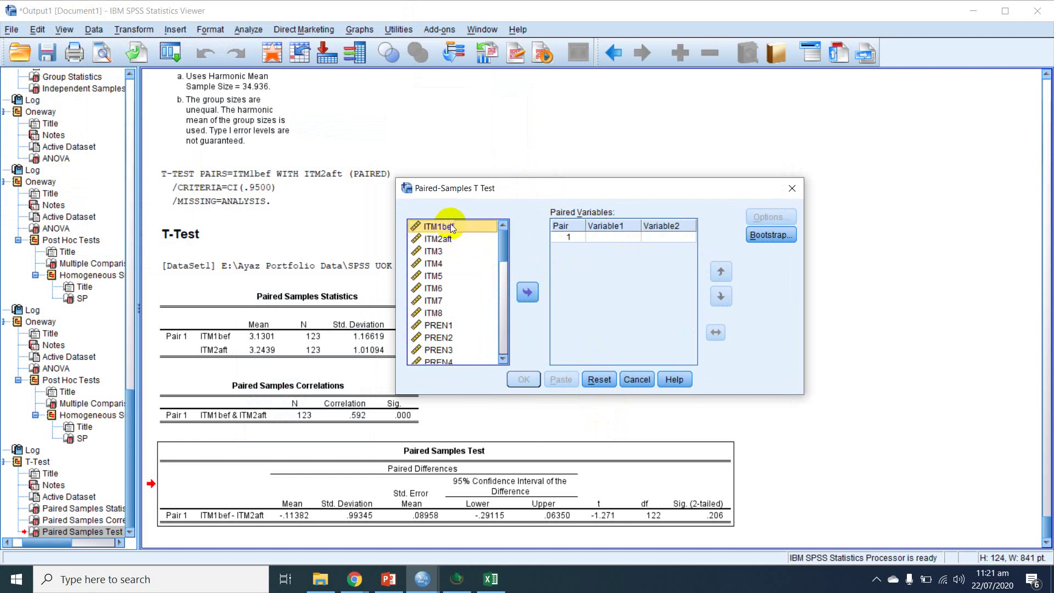
{"action": "left_click", "coordinate": [525, 291]}
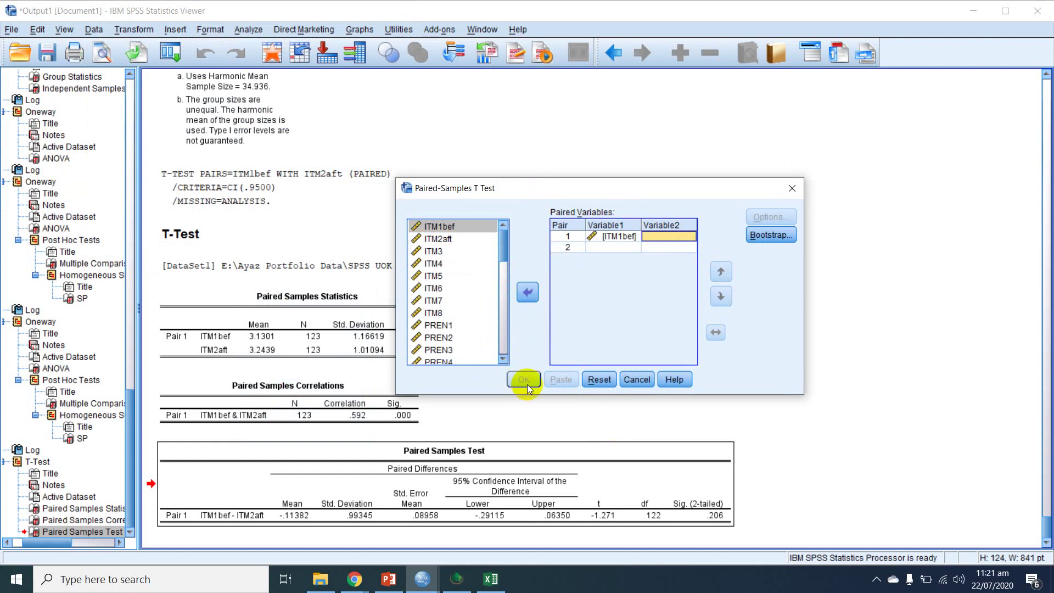
{"action": "left_click", "coordinate": [449, 239]}
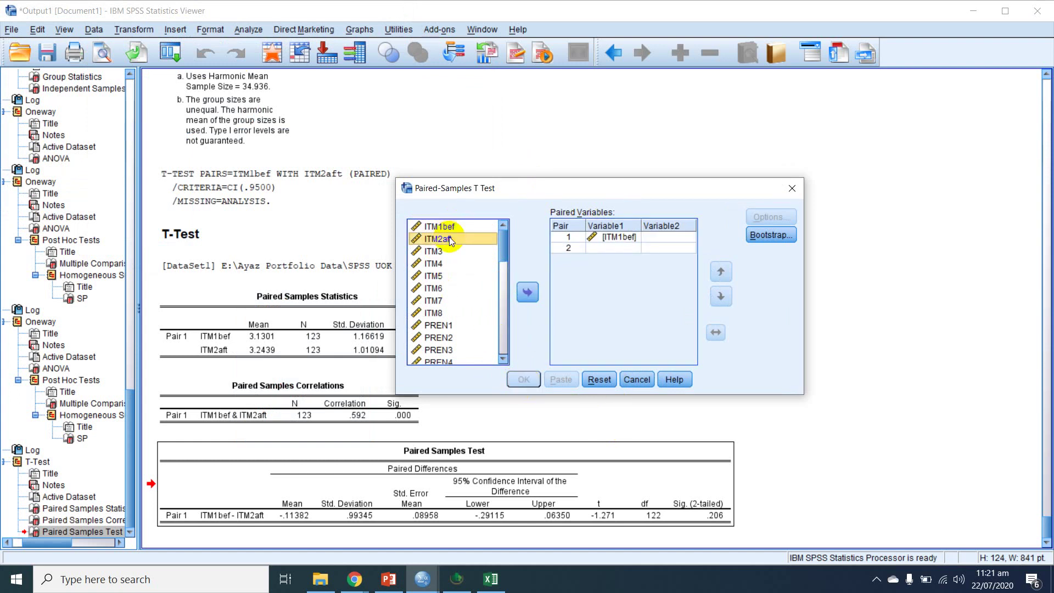
{"action": "left_click", "coordinate": [527, 294]}
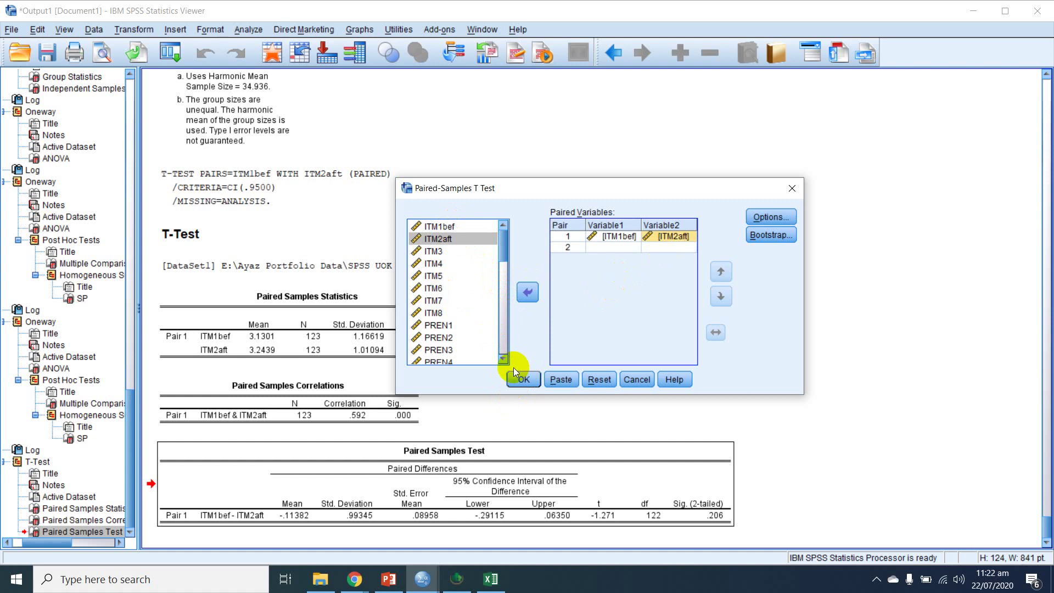
Step: Add Pair 2 with ITM3 as Variable1 and ITM4 as Variable2, and run the paired-samples t test
{"action": "left_click", "coordinate": [439, 251]}
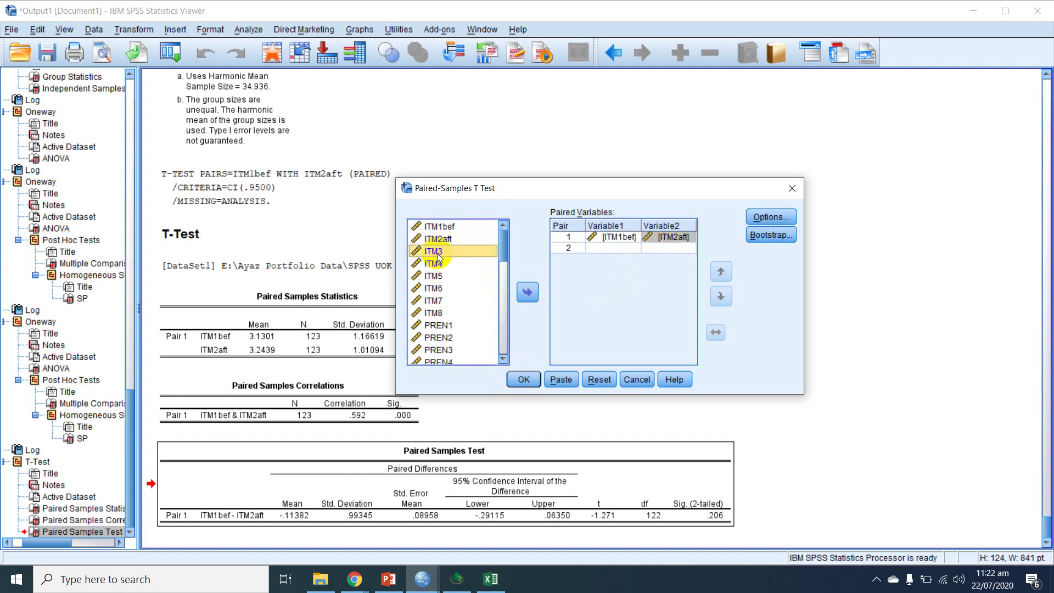
{"action": "left_click", "coordinate": [522, 286]}
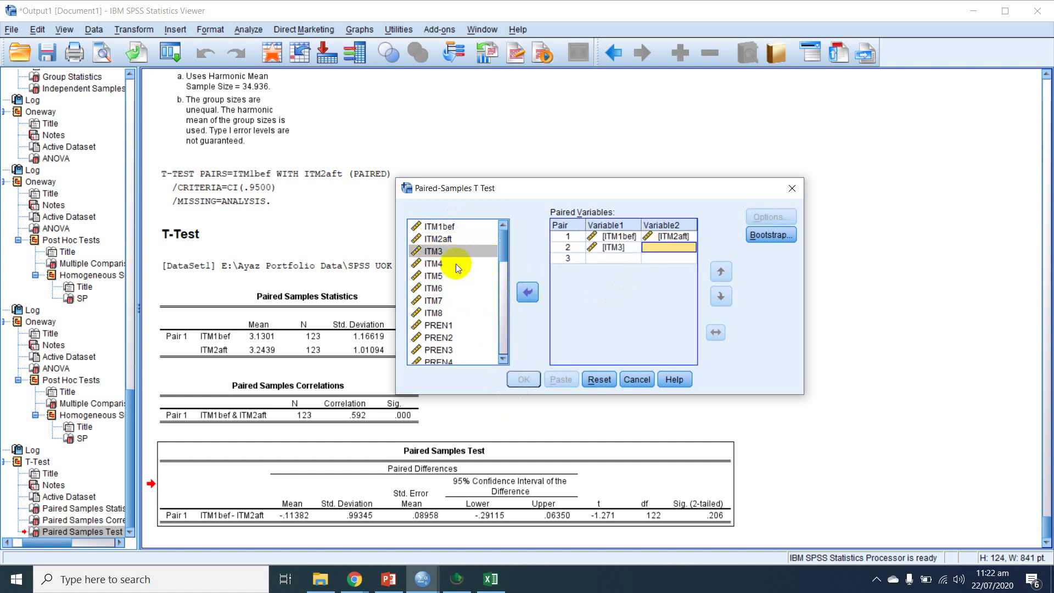
{"action": "left_click", "coordinate": [438, 264]}
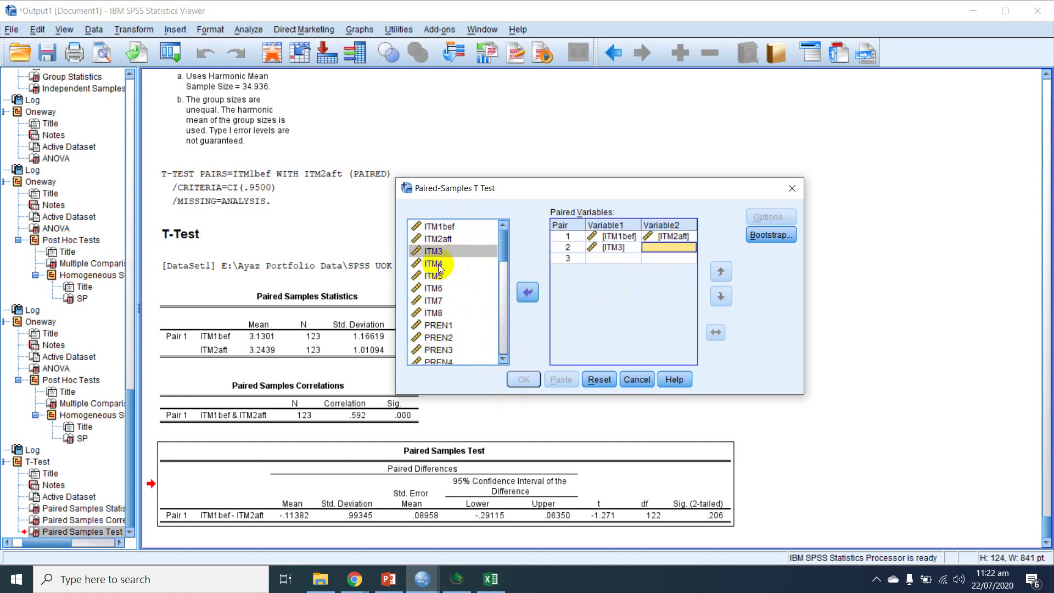
{"action": "left_click", "coordinate": [529, 295]}
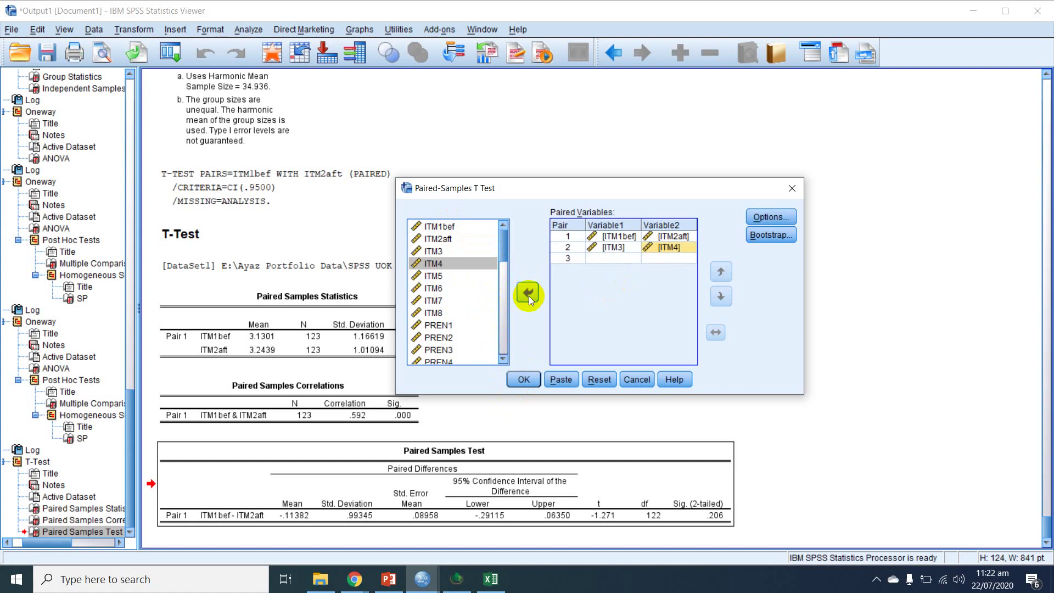
{"action": "left_click", "coordinate": [517, 381]}
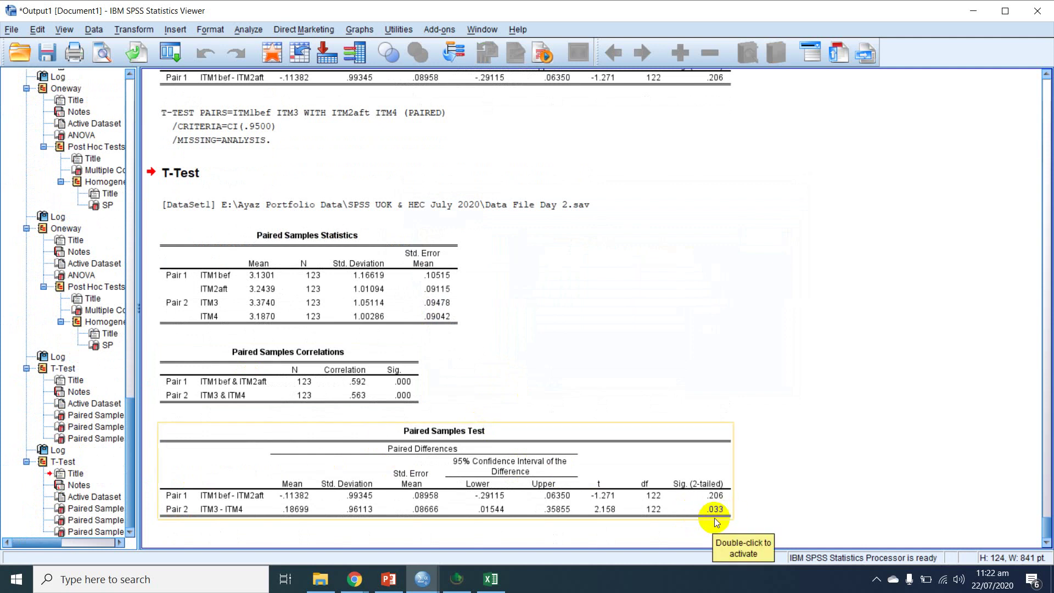
Step: Review the earlier single-pair T-Test output and switch to the SPSS WORKSHOP presentation in PowerPoint
{"action": "scroll", "coordinate": [545, 322], "scroll_direction": "up", "scroll_amount": 5}
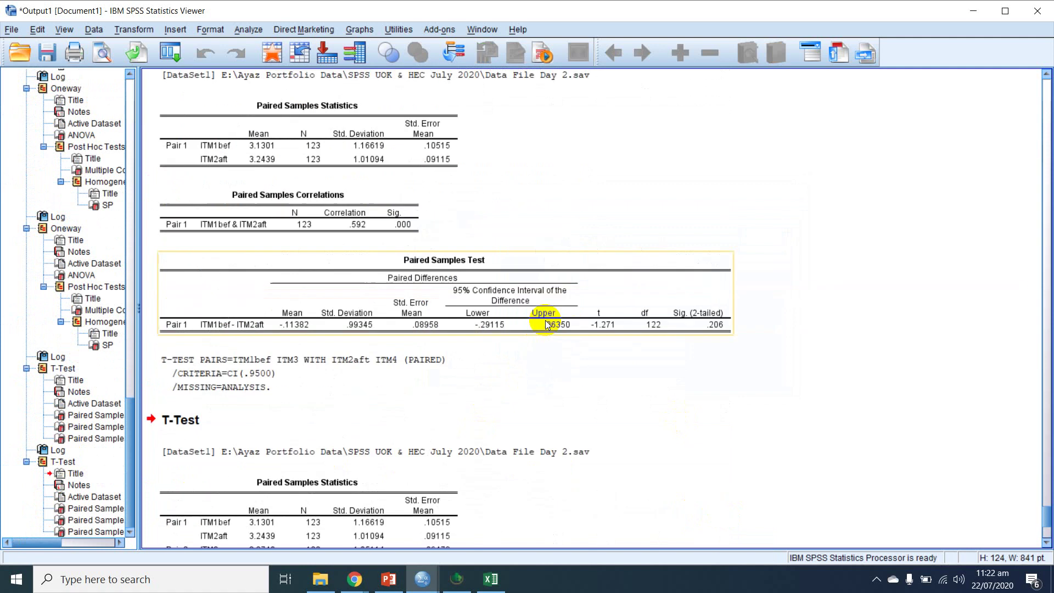
{"action": "left_click", "coordinate": [384, 580]}
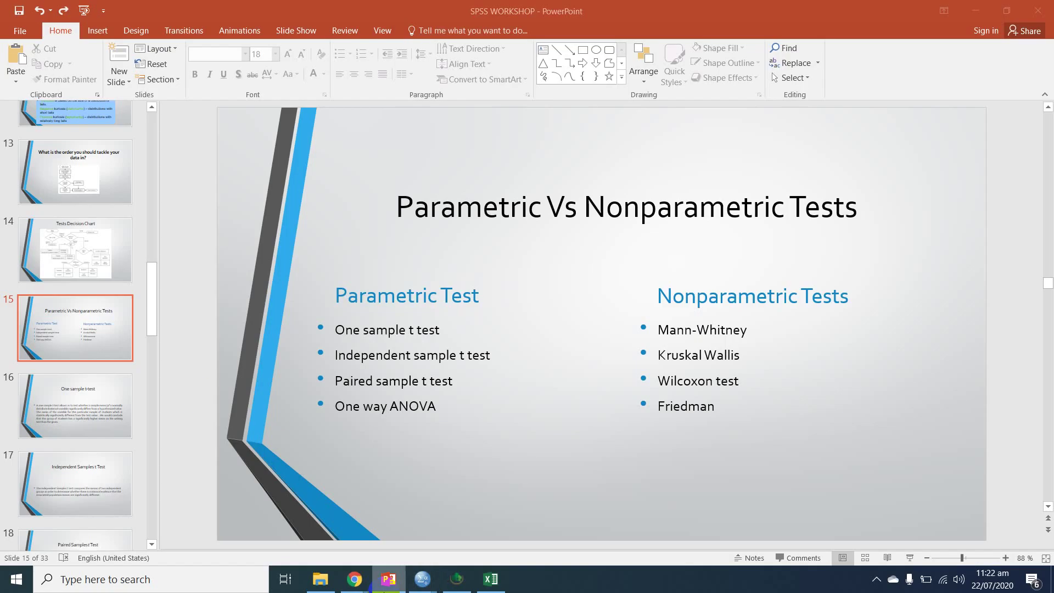